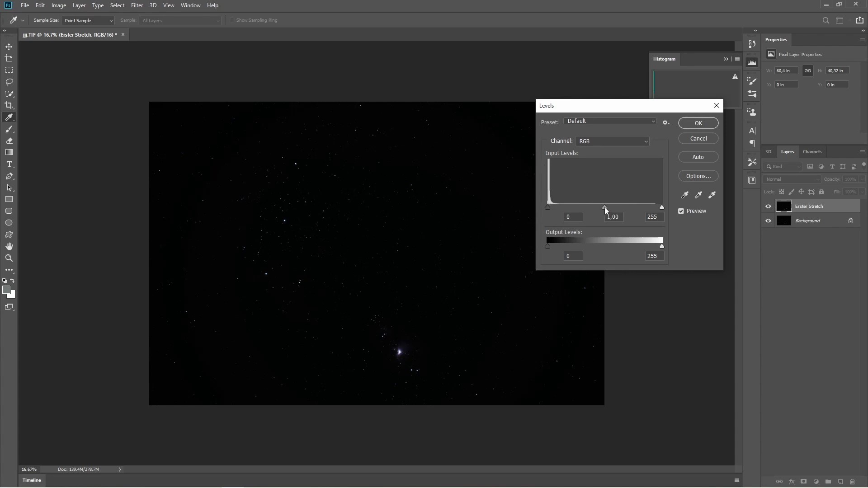
- Brighten the Erster Stretch layer's midtones with two successive Levels adjustments, using a midtone value of about 1.39 for the second
left_click_drag(605, 208, 588, 207)
left_click(696, 124)
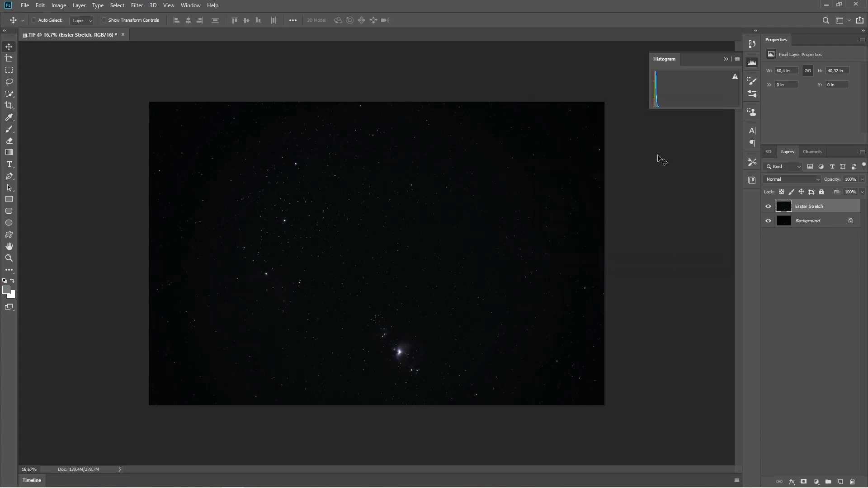
key("ctrl+l")
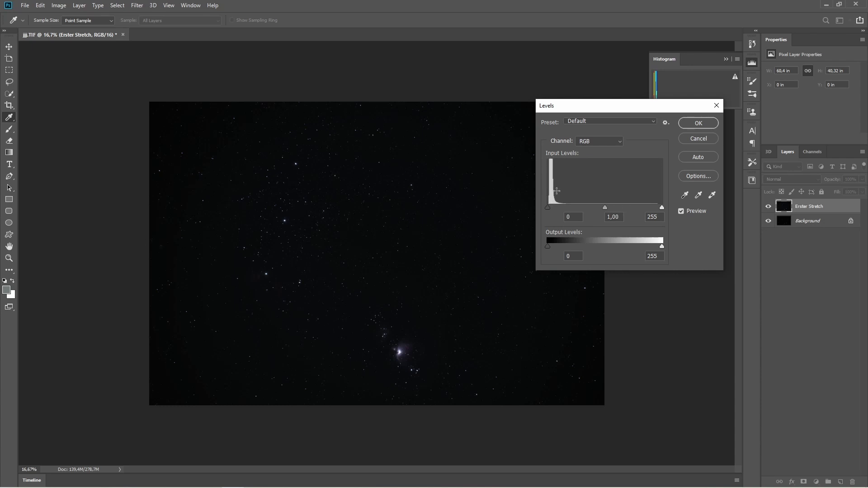
left_click_drag(606, 208, 595, 207)
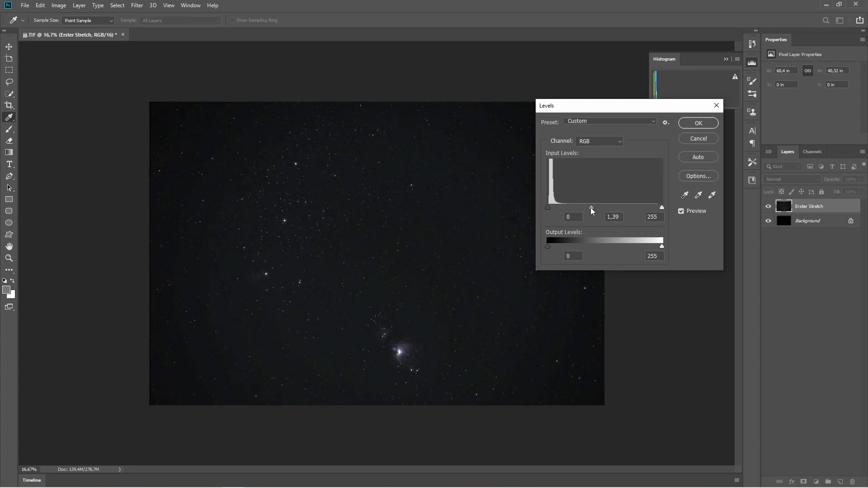
left_click(699, 123)
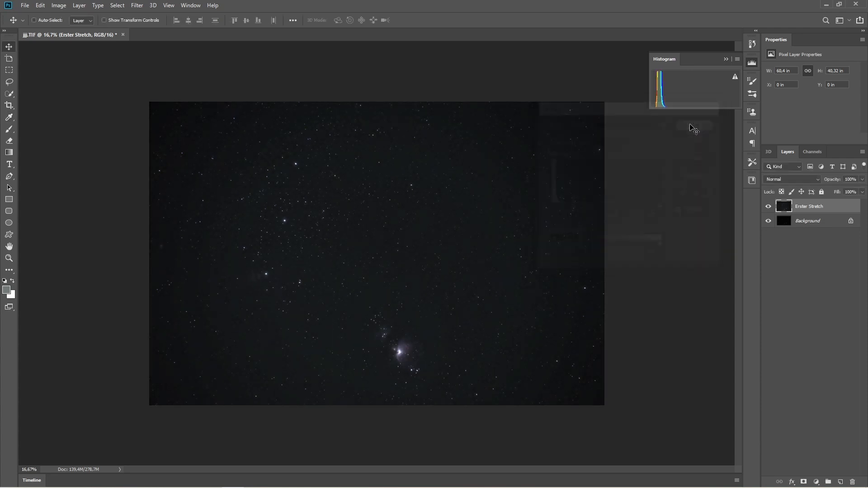
- Stretch the Erster Stretch layer further with two Levels adjustments, using midtone values of 1.16 and 1.11
key("ctrl+l")
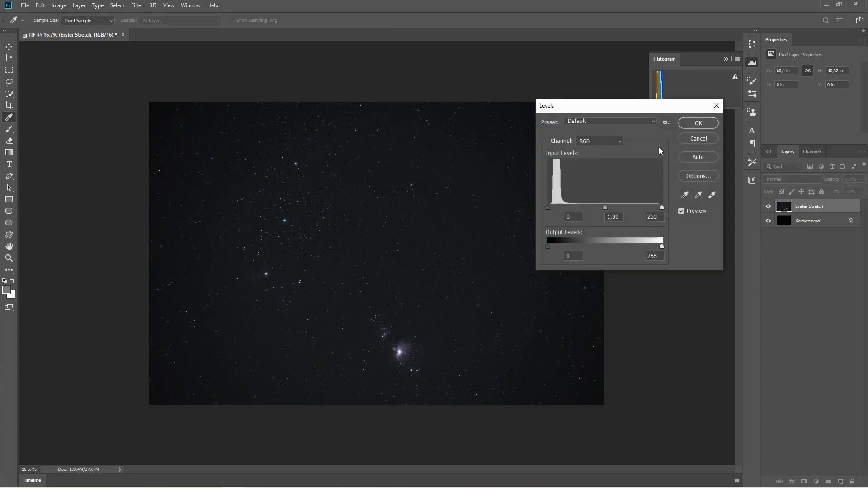
left_click_drag(607, 208, 599, 207)
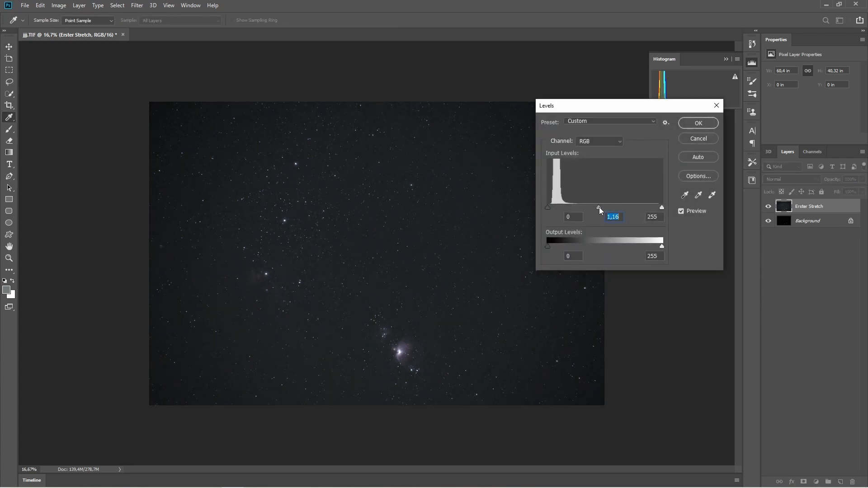
left_click(699, 125)
key("ctrl+l")
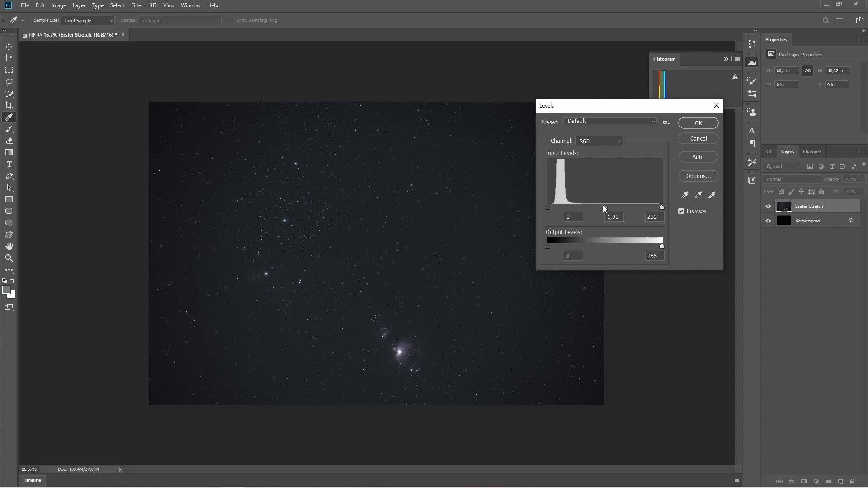
left_click_drag(604, 205, 599, 207)
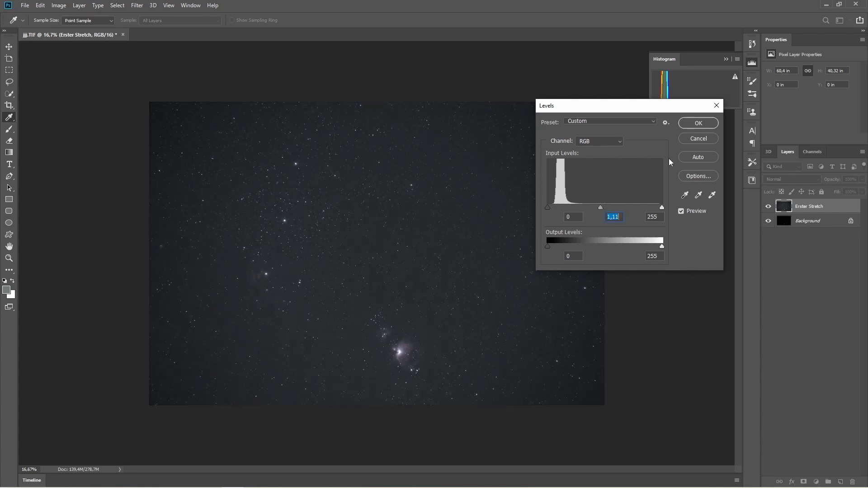
left_click(696, 124)
- Darken the sky background with two Levels adjustments, setting the black input level to 9 and raising it slightly again
key("ctrl+l")
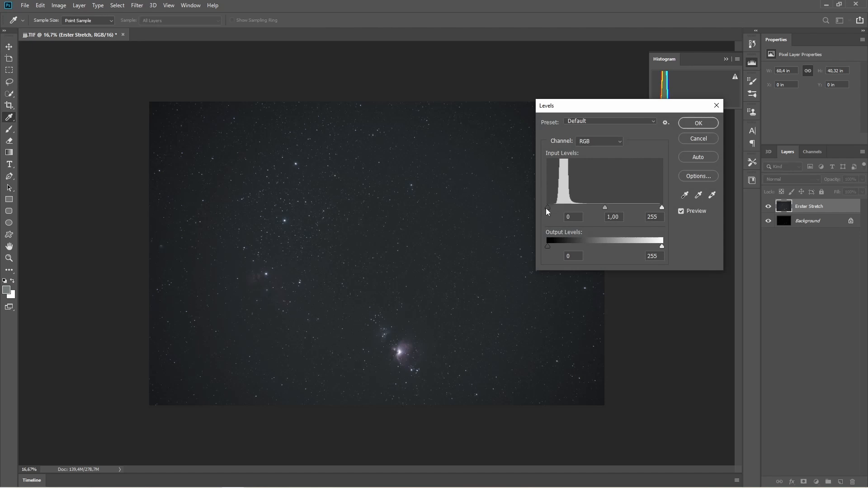
mouse_move(547, 209)
left_mouse_down()
mouse_move(561, 206)
mouse_move(553, 209)
left_mouse_up()
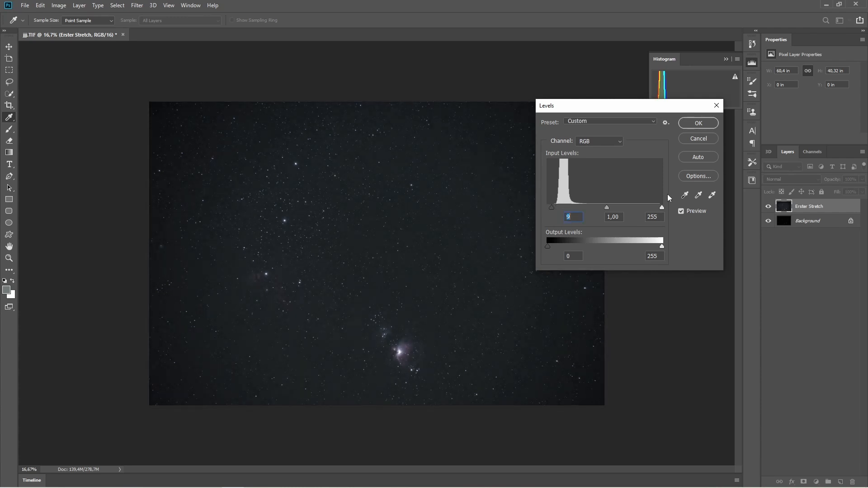
left_click(695, 124)
key("ctrl+l")
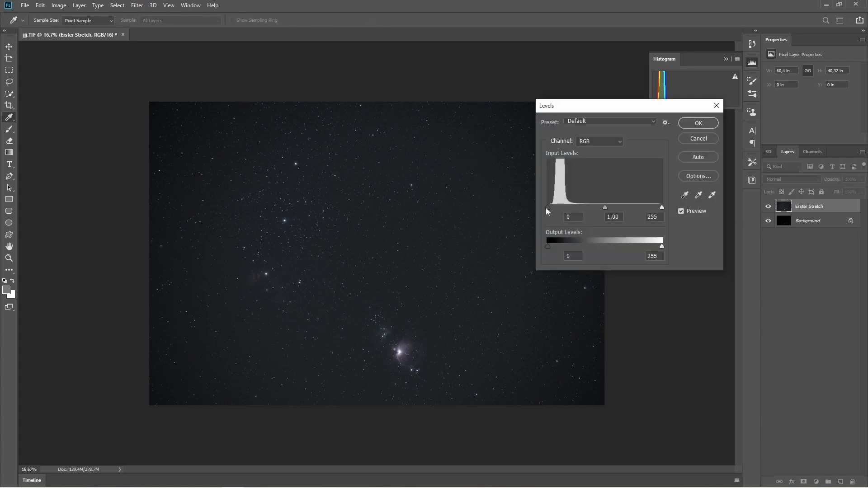
left_click_drag(548, 207, 549, 208)
left_click(700, 124)
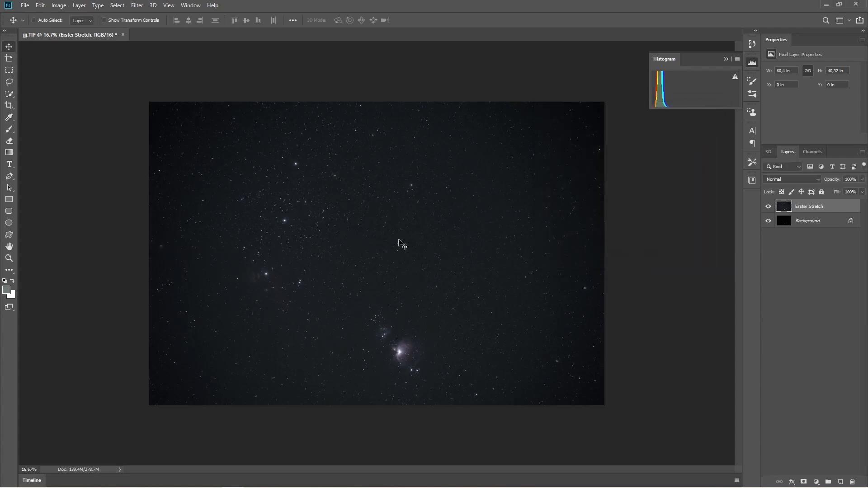
- Examine the stretched image up close around the bright nebula and the faint nebula beside the bright star
scroll(405, 336, "up", 5)
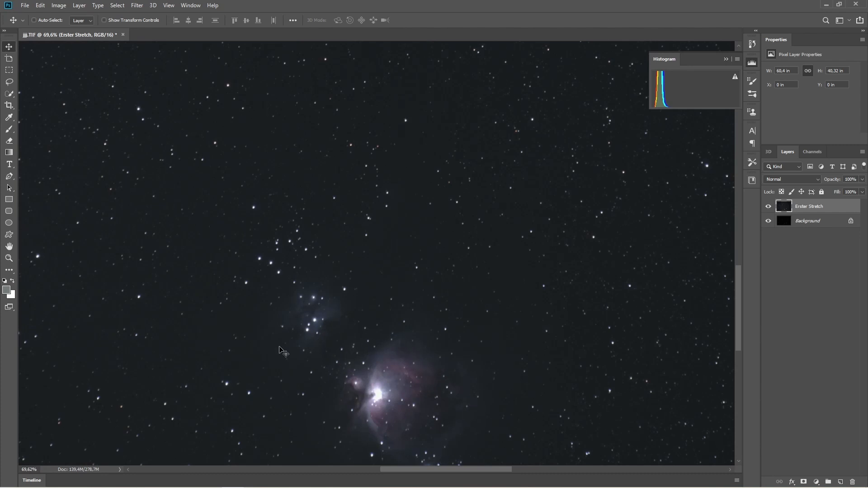
scroll(321, 314, "down", 5)
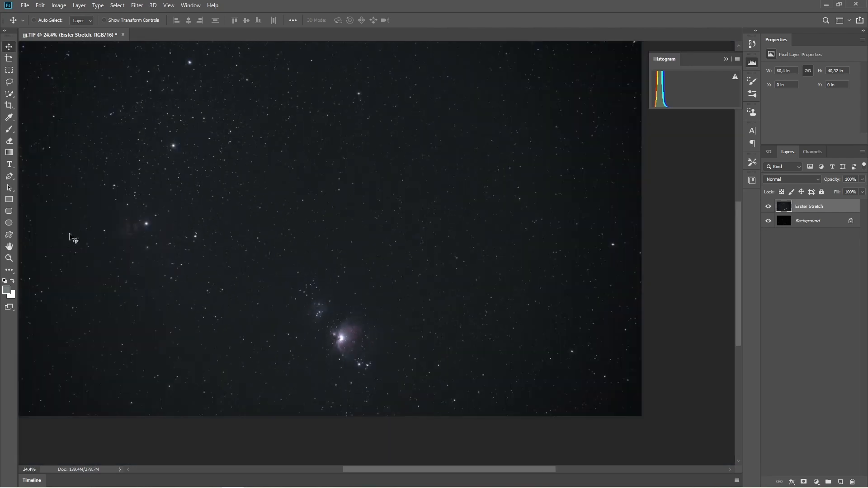
scroll(91, 226, "up", 2)
scroll(136, 233, "up", 5)
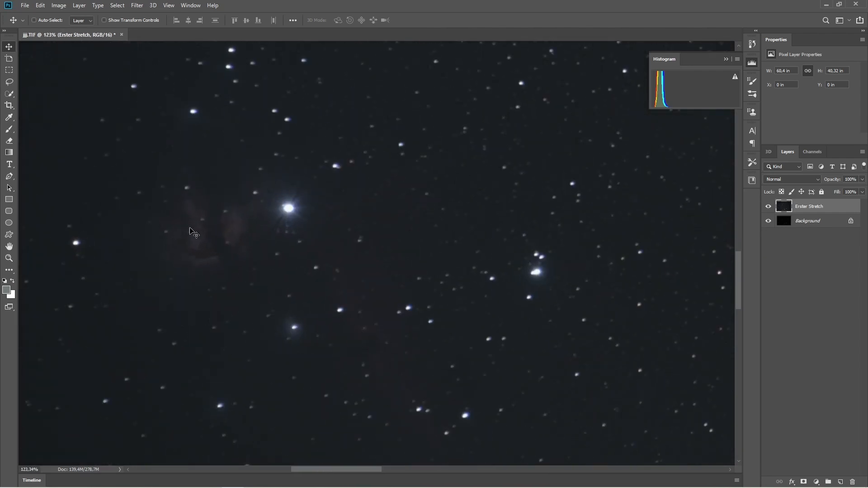
scroll(383, 274, "down", 1)
scroll(382, 273, "down", 6)
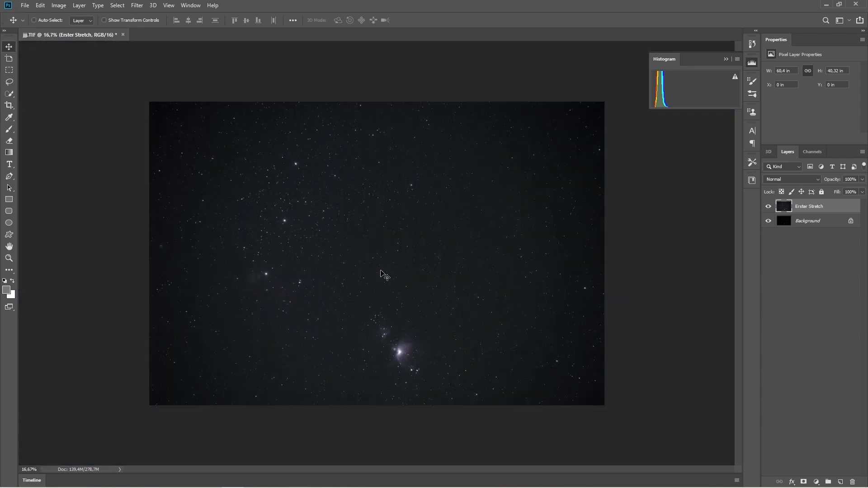
scroll(382, 271, "up", 2)
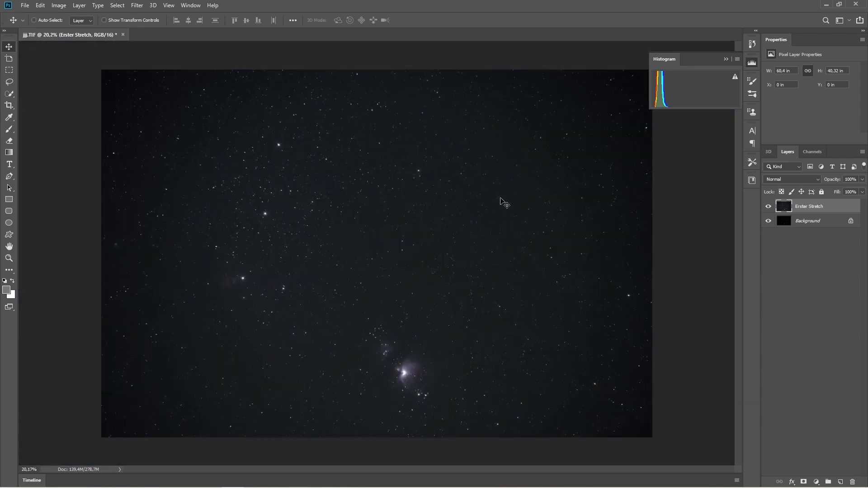
scroll(525, 195, "down", 1)
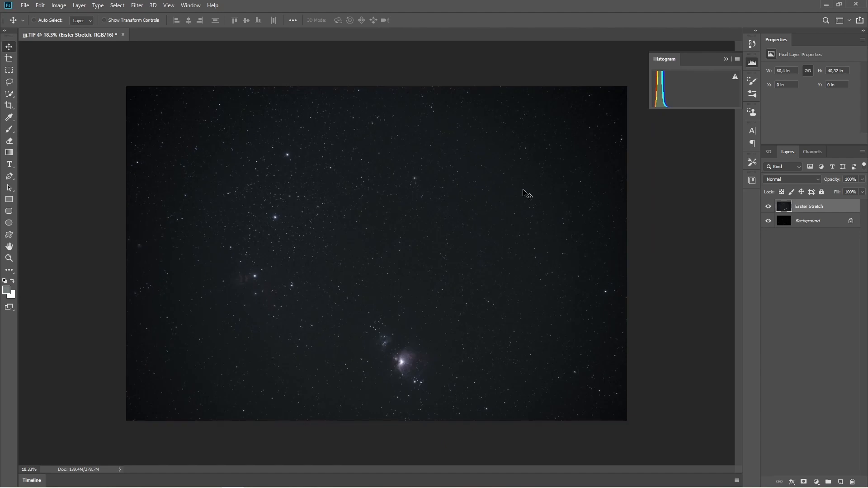
- Duplicate the Erster Stretch layer and rename the copy Hintergrund
key("ctrl")
key("ctrl+j")
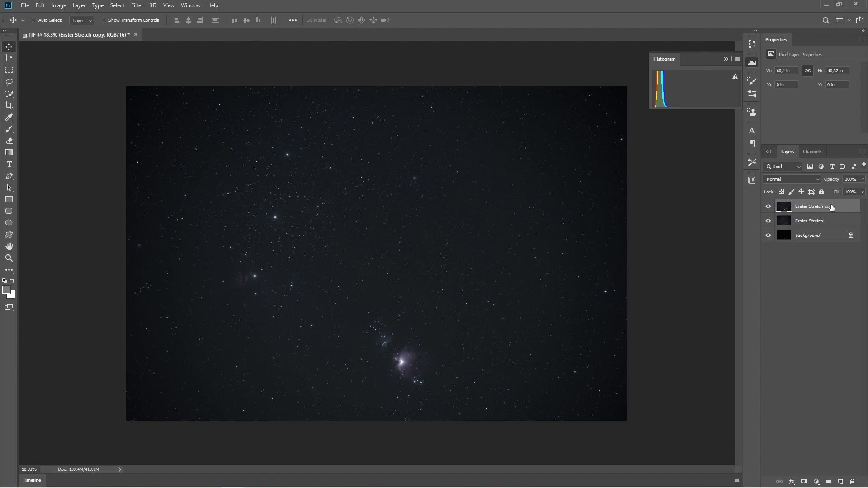
double_click(832, 207)
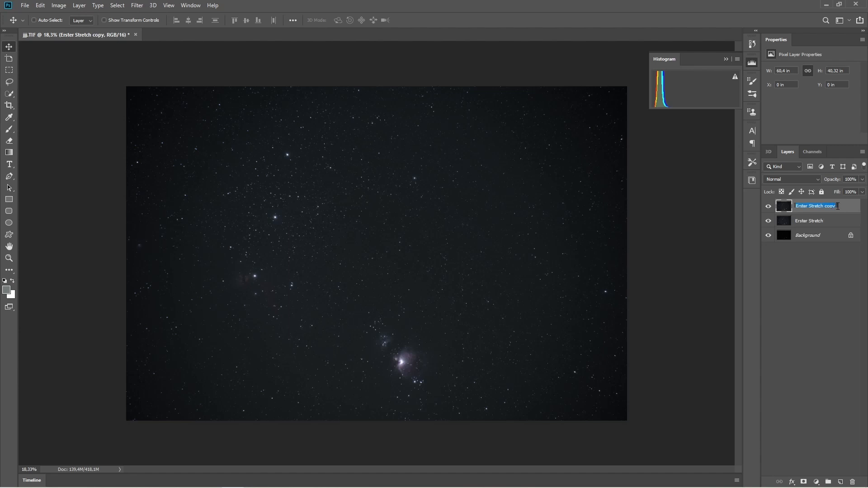
type("Back")
key("BackSpace")
key("BackSpace")
key("BackSpace")
type("Hintergrund")
left_click(829, 278)
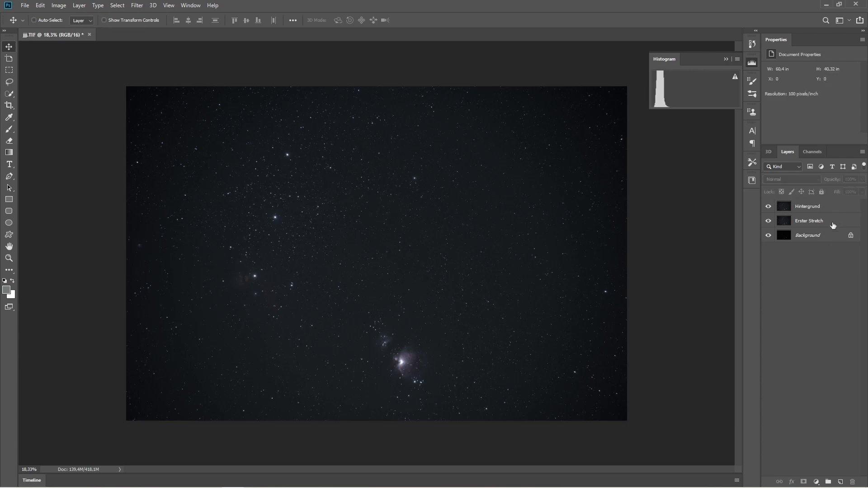
- Copy the entire Hintergrund layer and create a new 16-bit RGB document of 6040 × 4032 pixels with a white (ffffff) background
left_click(840, 209)
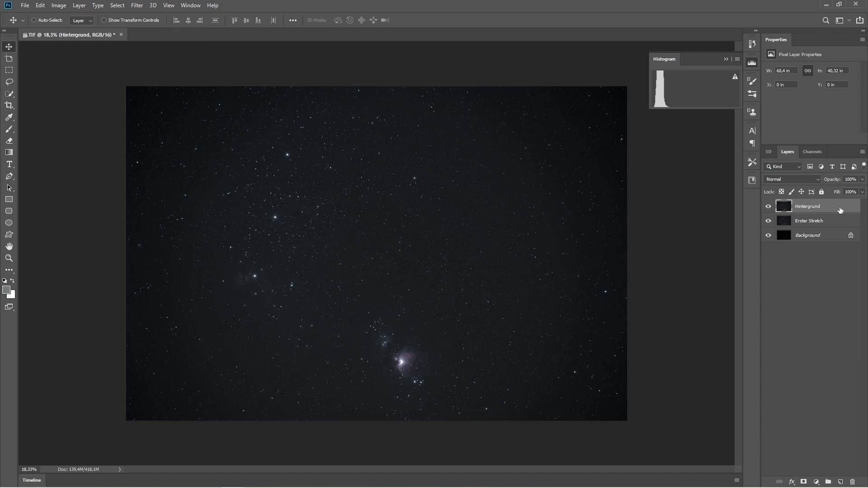
key("ctrl+a")
key("ctrl+c")
key("ctrl+n")
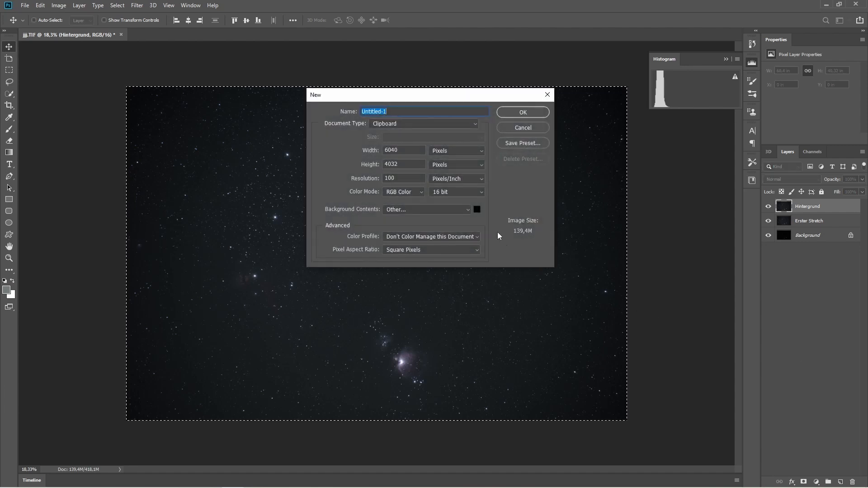
left_click(477, 209)
left_click_drag(544, 218, 484, 136)
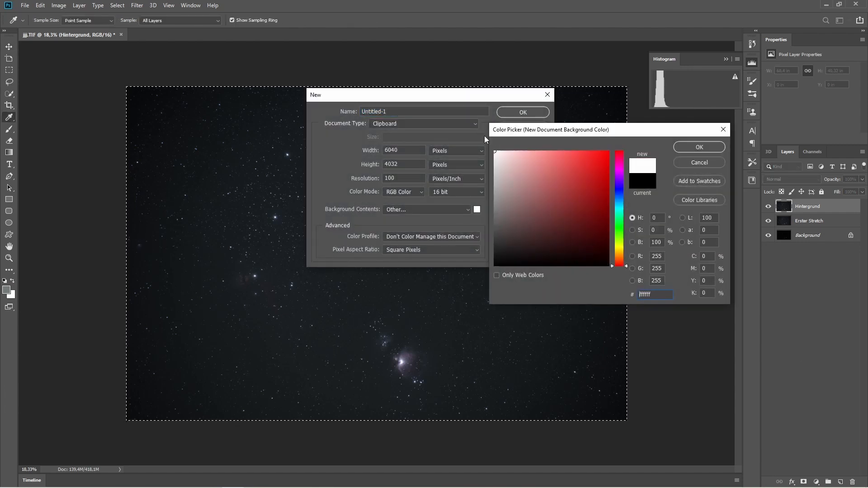
left_click(696, 148)
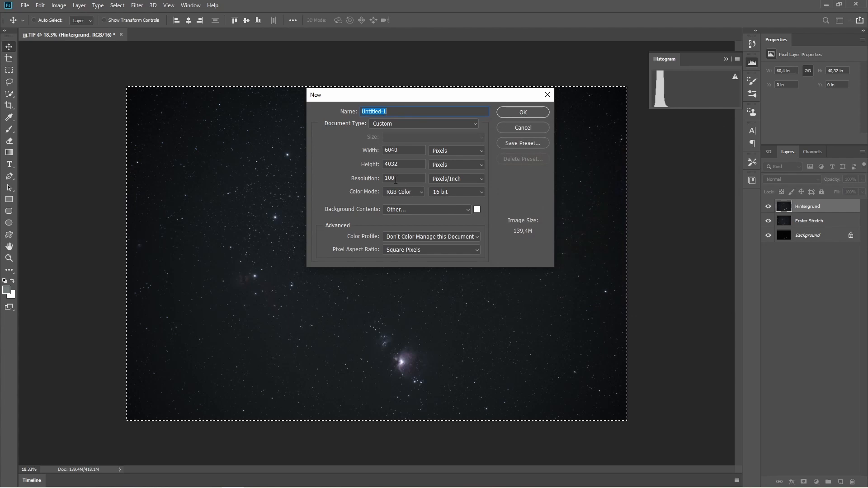
left_click(517, 113)
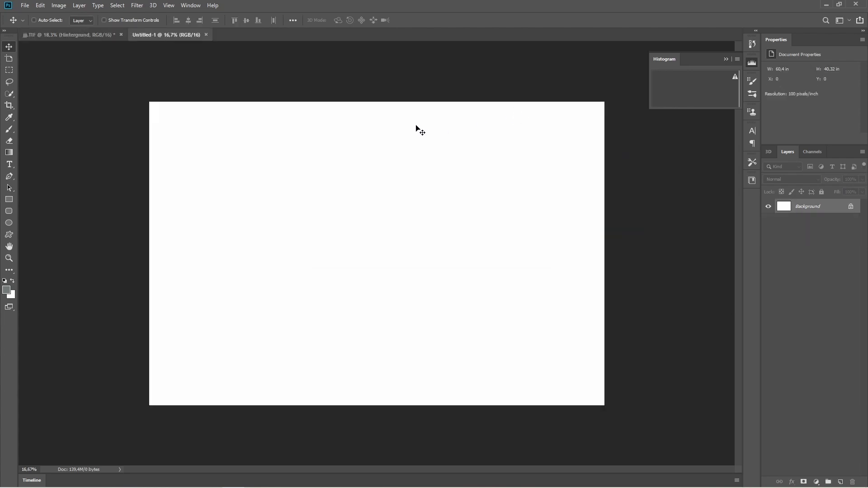
- Transfer the Hintergrund layer from jjj.TIF into the new document and delete its white Background layer
left_click(67, 35)
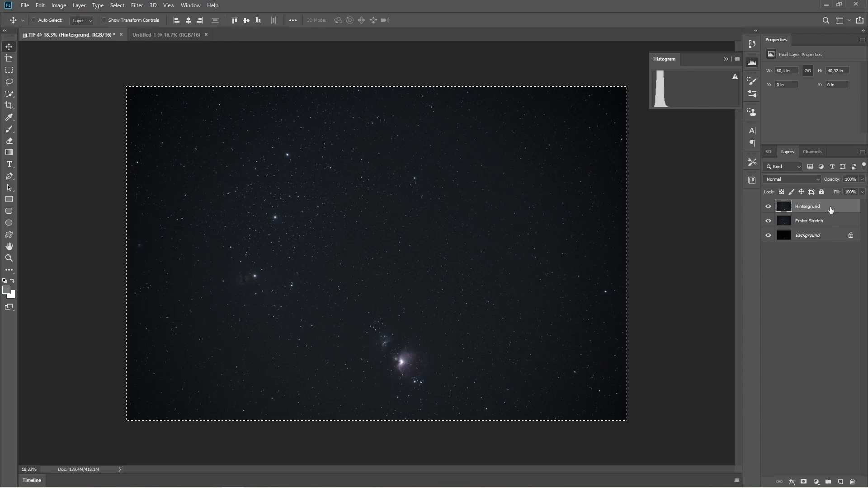
left_click_drag(830, 209, 454, 202)
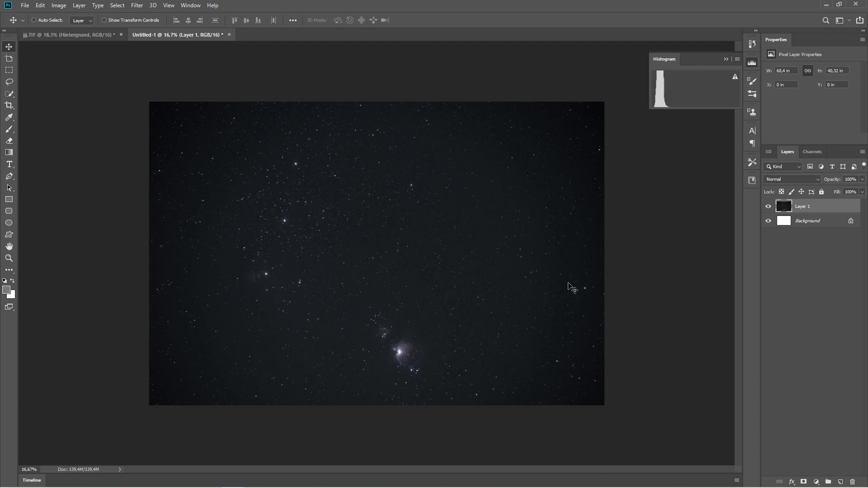
left_click(834, 227)
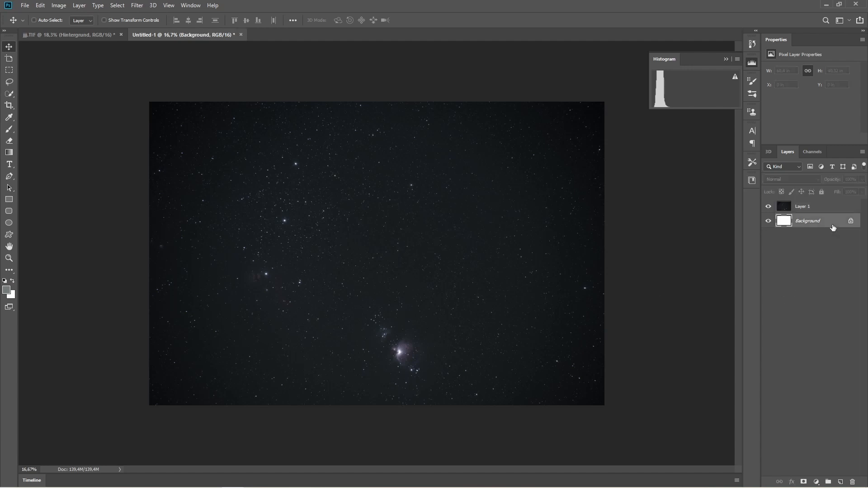
key("Delete")
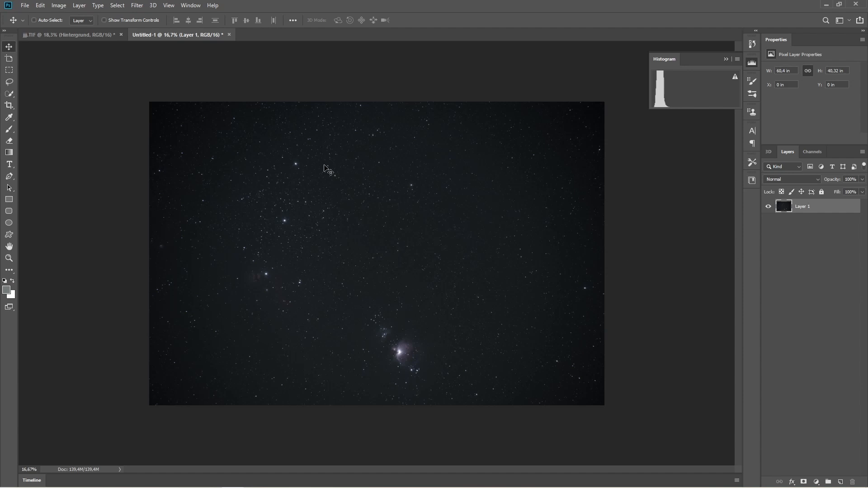
- Remove the stars from Layer 1 with the Dust & Scratches filter, adjusting the threshold and increasing the radius
left_click(137, 5)
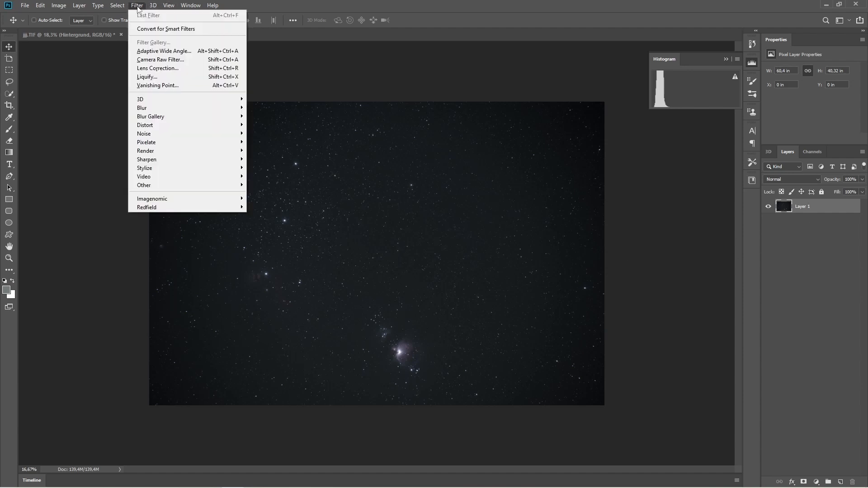
mouse_move(175, 134)
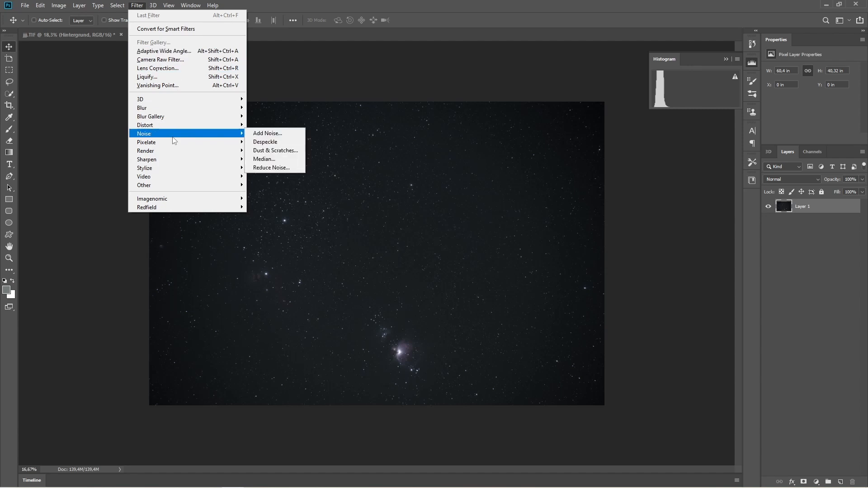
left_click(277, 151)
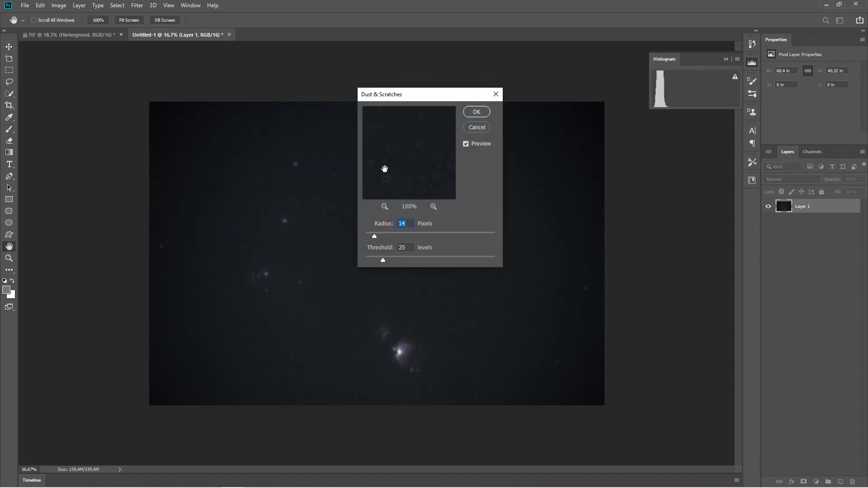
left_click_drag(437, 179, 420, 156)
left_click(421, 158)
left_click_drag(383, 261, 391, 238)
left_click_drag(392, 235, 408, 236)
left_click(473, 113)
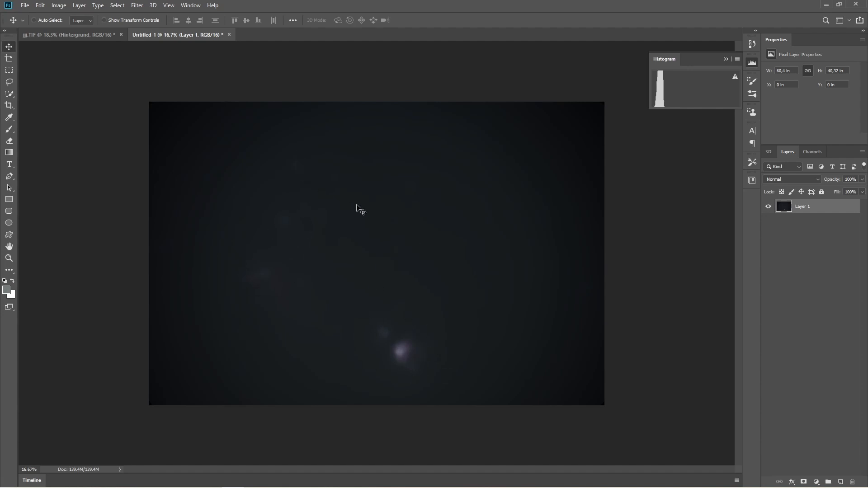
- Paint out the remaining nebula glows on the starless Layer 1 with the Healing Brush at a size of 441 px
key("p")
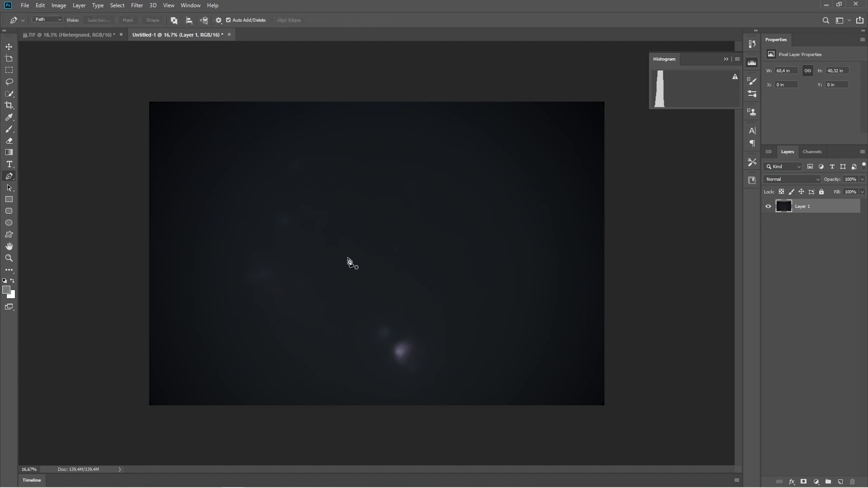
key("j")
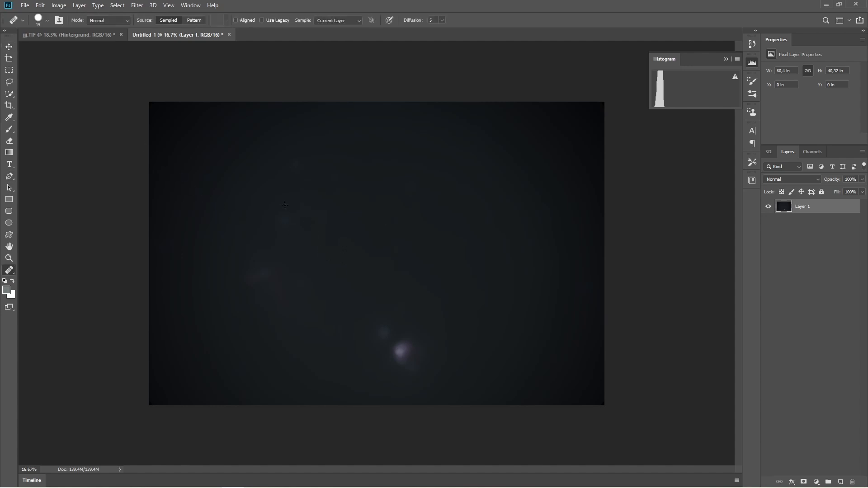
left_click(48, 20)
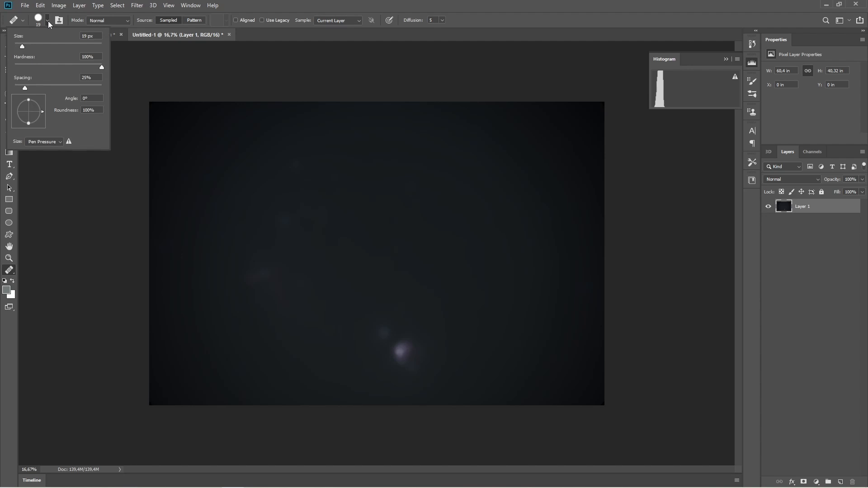
left_click(24, 46)
left_click_drag(36, 45, 67, 45)
type("441")
key("Return")
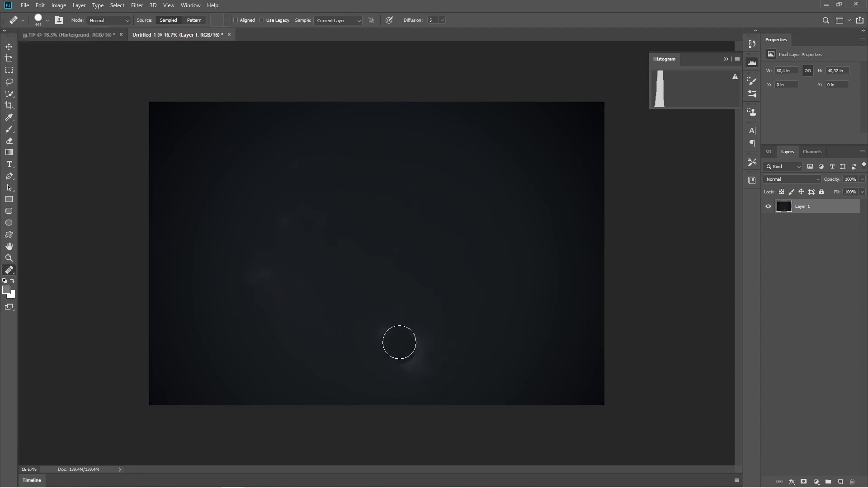
mouse_move(380, 333)
left_mouse_down()
mouse_move(427, 370)
mouse_move(426, 336)
mouse_move(401, 337)
mouse_move(511, 322)
mouse_move(441, 373)
mouse_move(413, 375)
mouse_move(383, 347)
mouse_move(400, 377)
mouse_move(423, 382)
left_mouse_up()
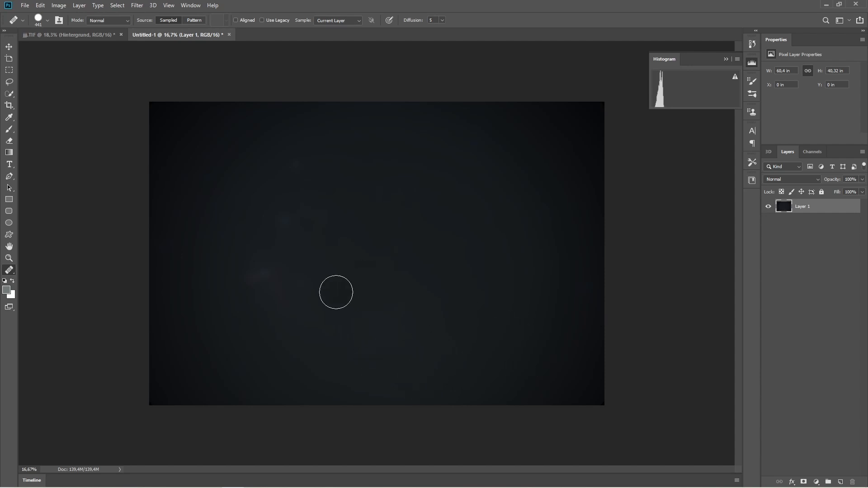
mouse_move(294, 303)
left_mouse_down()
mouse_move(246, 269)
mouse_move(262, 281)
mouse_move(308, 278)
mouse_move(275, 300)
mouse_move(315, 240)
left_mouse_up()
mouse_move(258, 240)
left_mouse_down()
mouse_move(235, 239)
mouse_move(294, 215)
left_mouse_up()
left_click(300, 165)
left_click(382, 345)
- Save the starless document to the Desktop as a TIFF named Hintergrund, keeping its layers and using no image compression
left_click(24, 6)
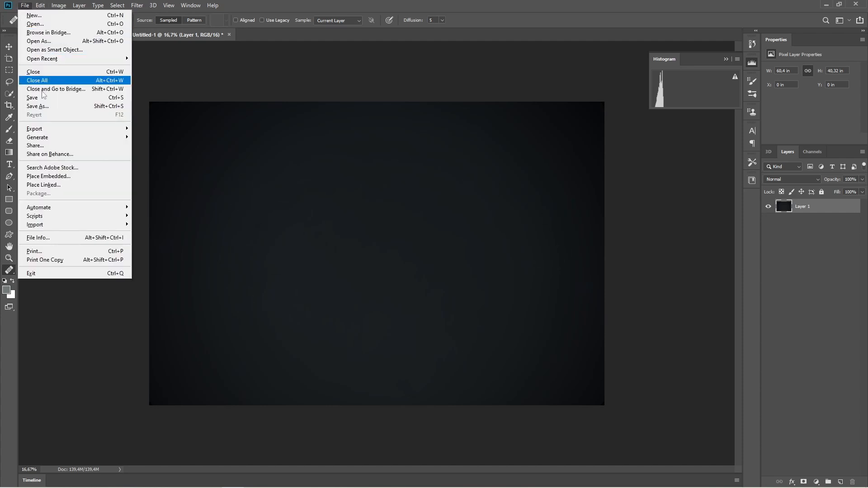
mouse_move(64, 130)
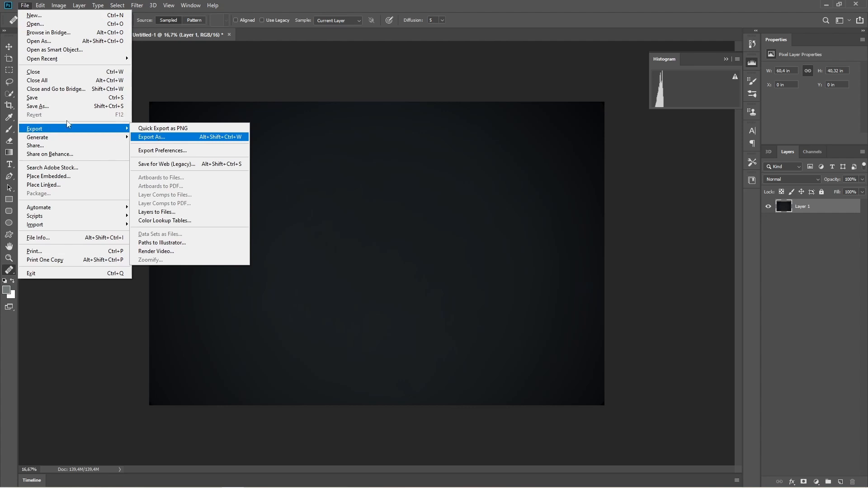
left_click(71, 108)
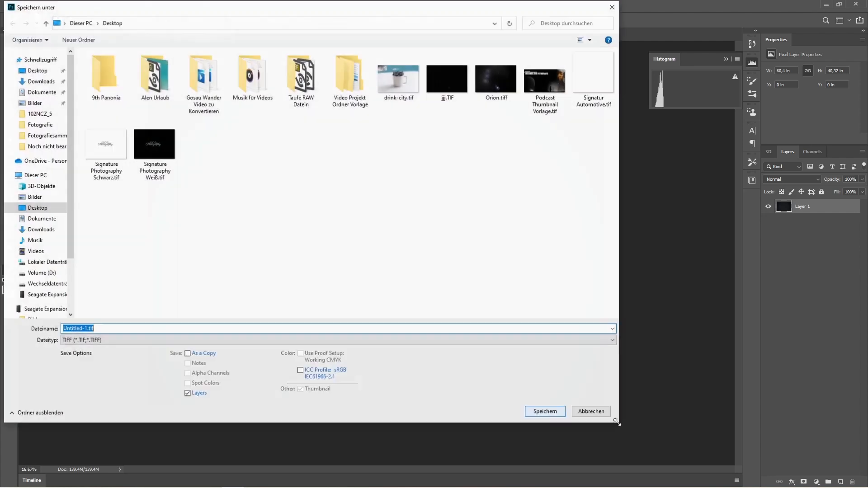
type("H")
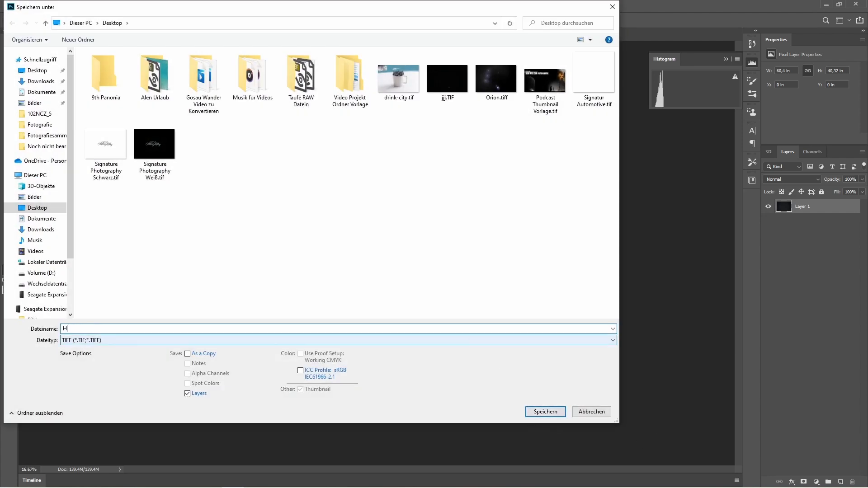
type("intergrund")
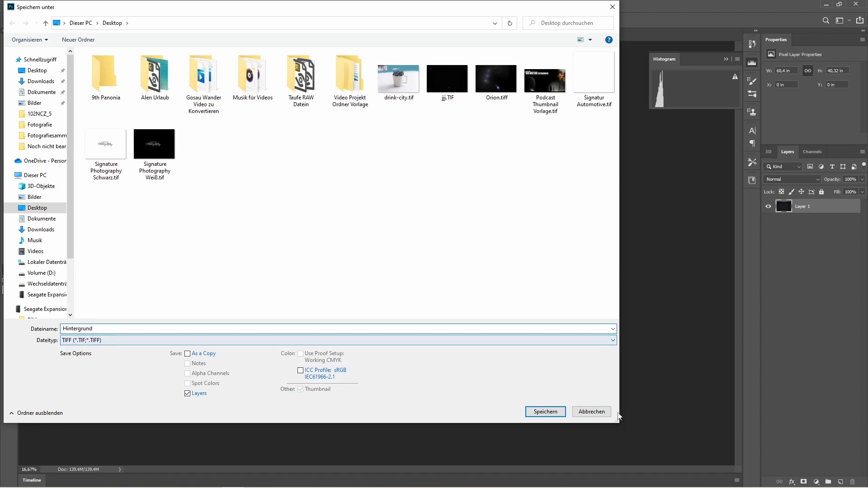
left_click(555, 412)
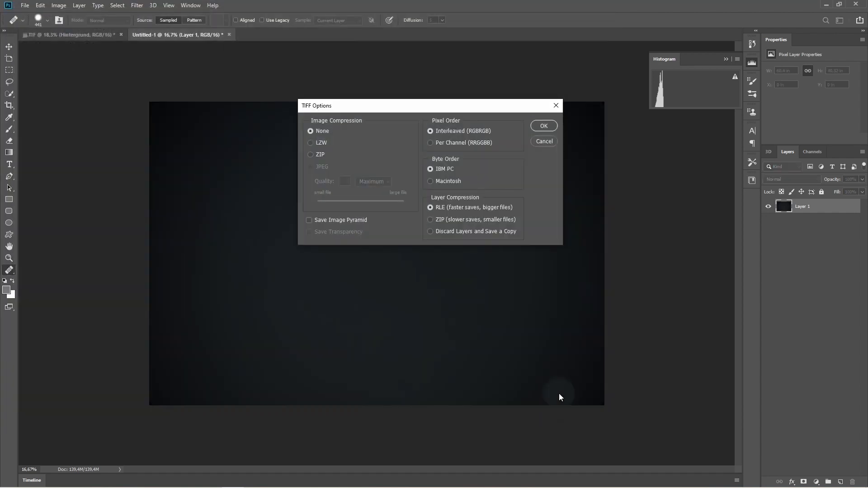
left_click(544, 125)
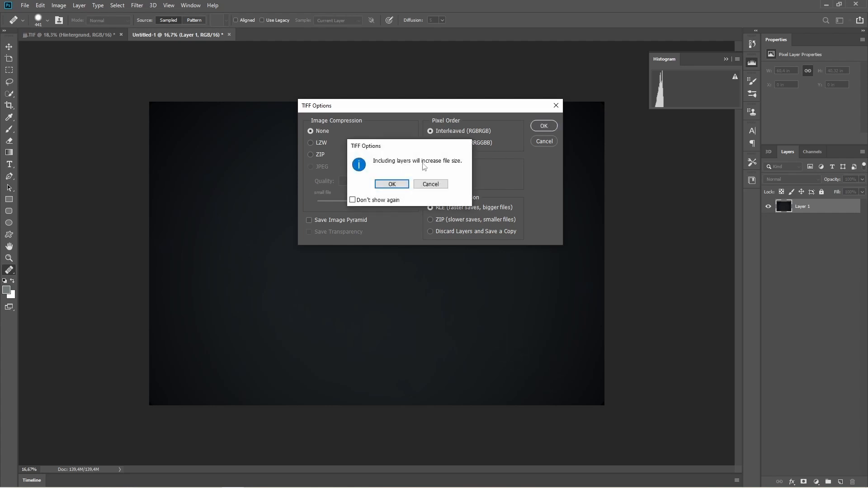
left_click(399, 182)
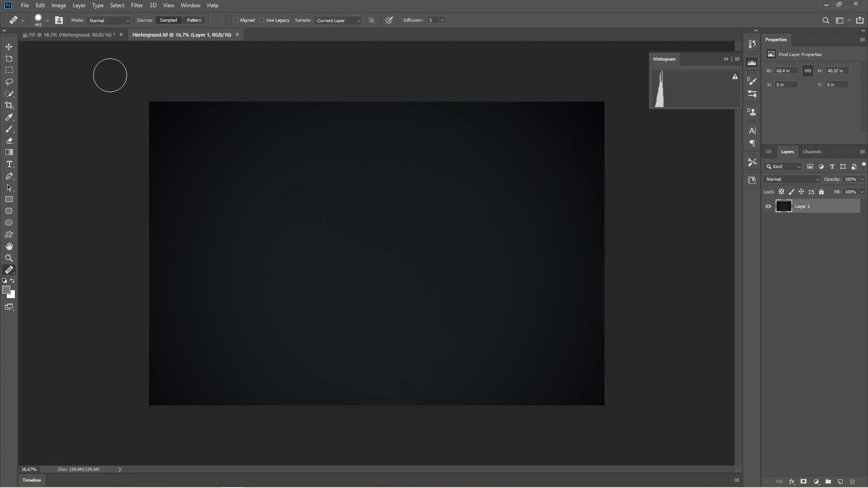
- In Orion.psd, start Apply Image on the Hintergrund Entf layer with Hintergrund.tif as source and Subtract blending
left_click(89, 35)
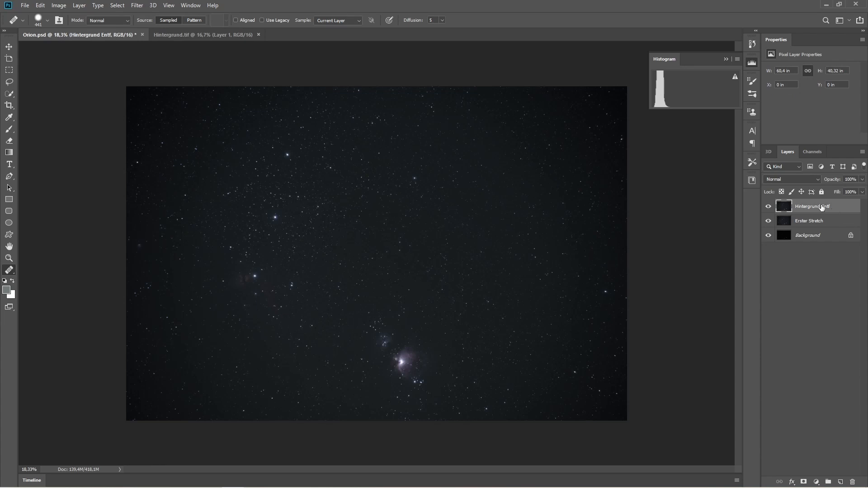
left_click(58, 6)
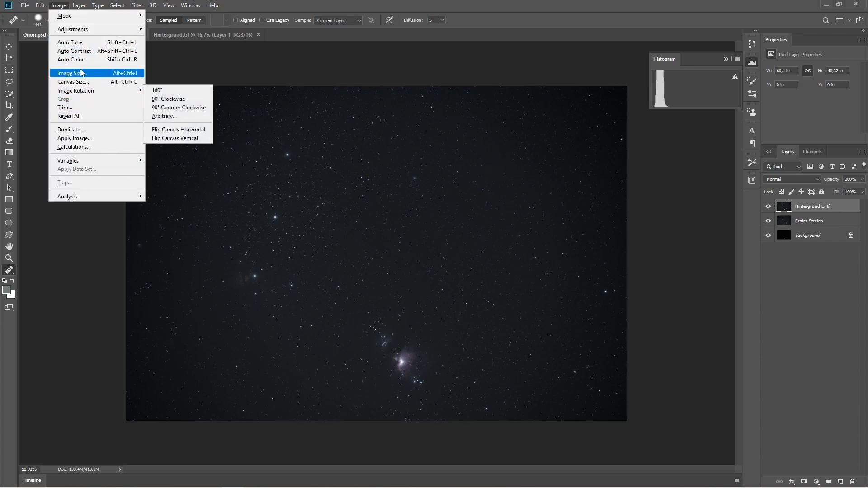
left_click(77, 138)
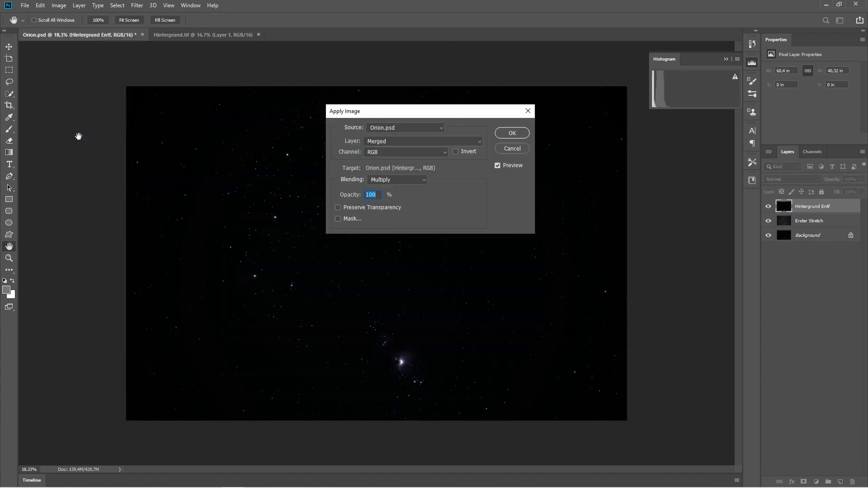
left_click(394, 128)
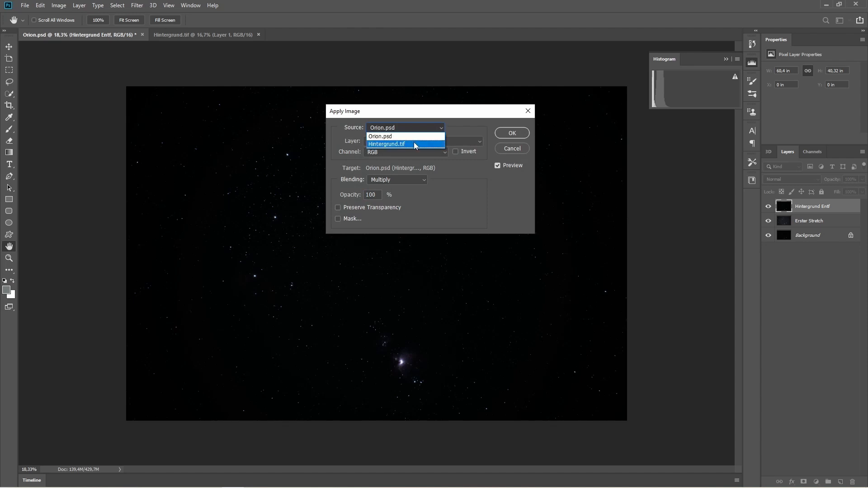
left_click(415, 143)
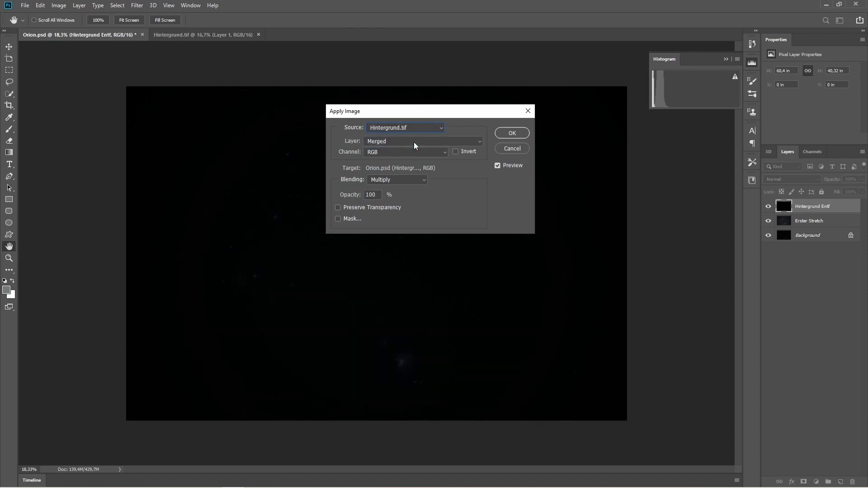
left_click(424, 181)
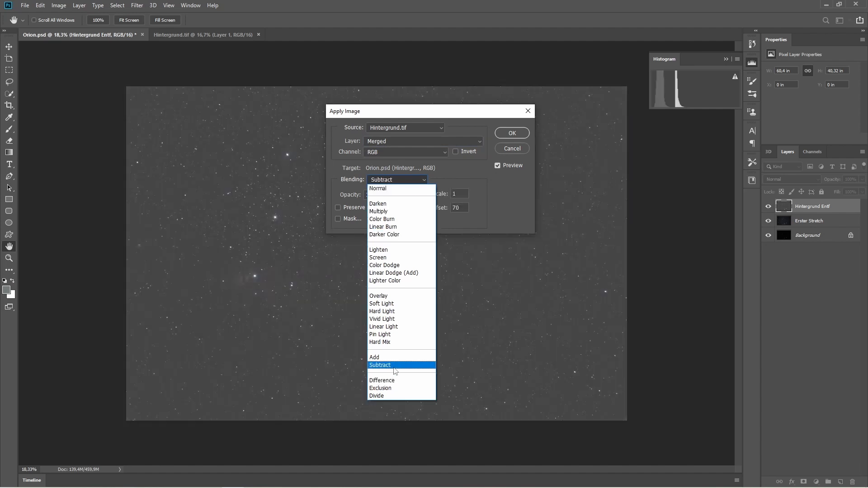
left_click(396, 365)
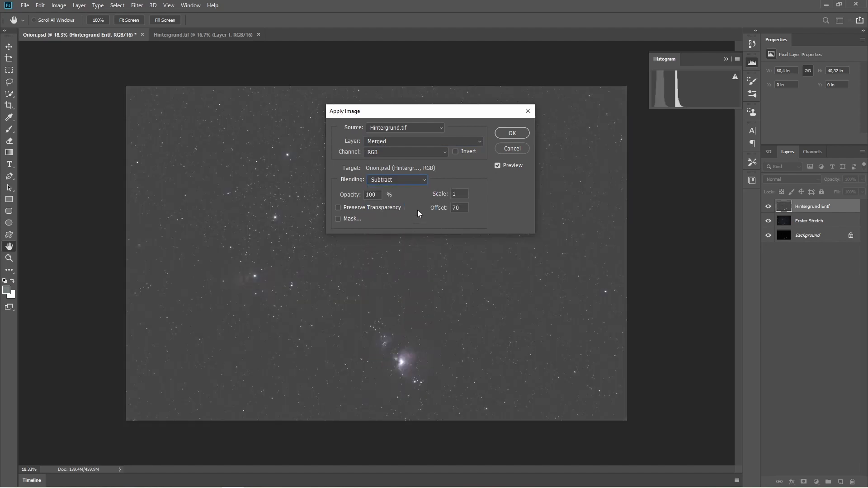
- Compare subtraction offsets of 20, 30, 40 and 50, and apply the image with an offset of 50
left_click(430, 239)
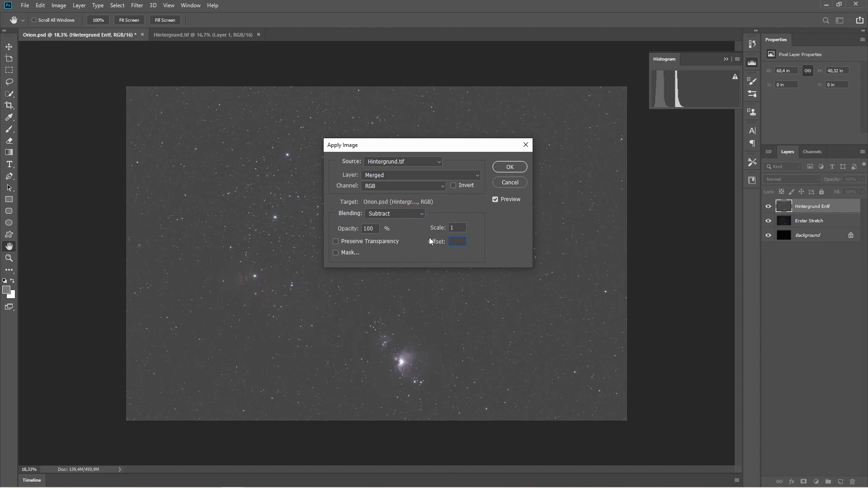
type("20")
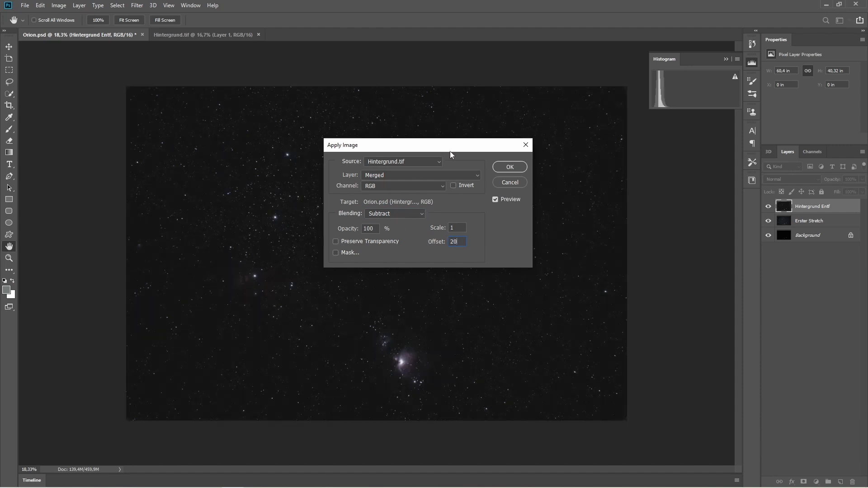
left_click_drag(450, 152, 272, 118)
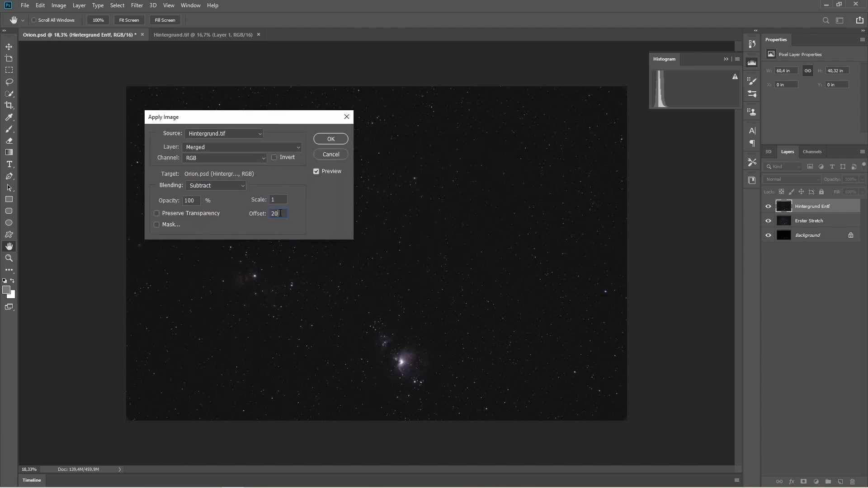
left_click_drag(280, 213, 244, 215)
type("30")
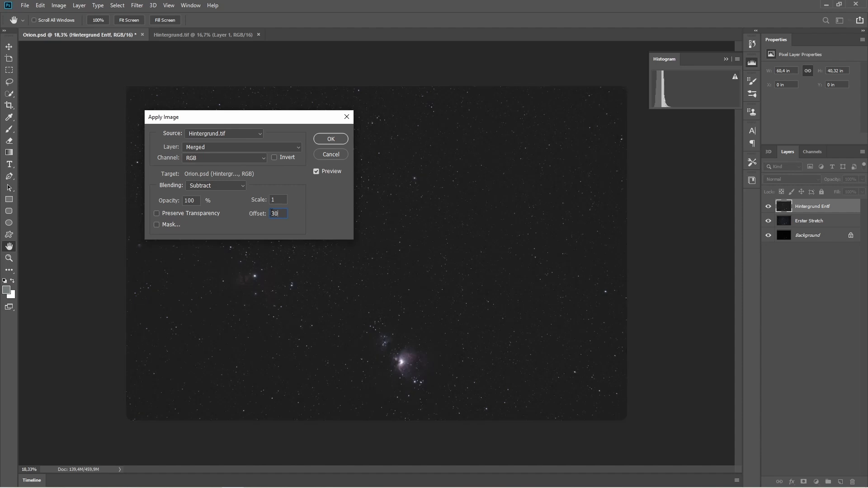
left_click_drag(290, 214, 260, 211)
type("40")
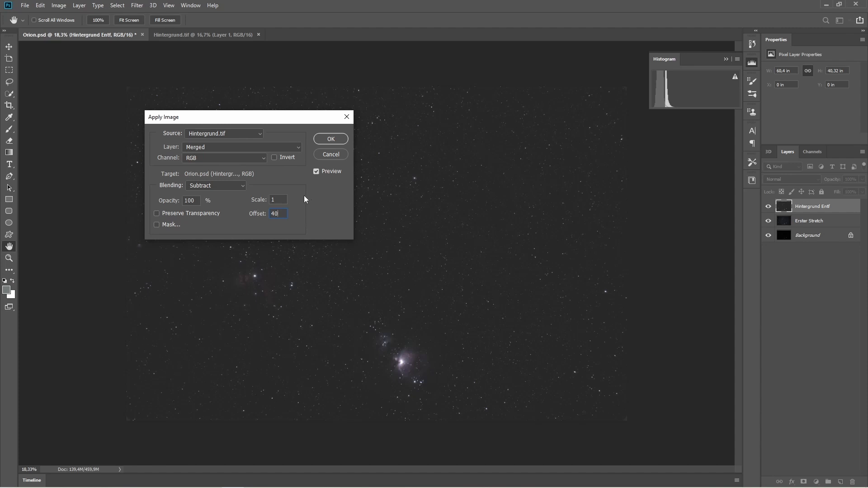
left_click_drag(285, 213, 261, 214)
type("50")
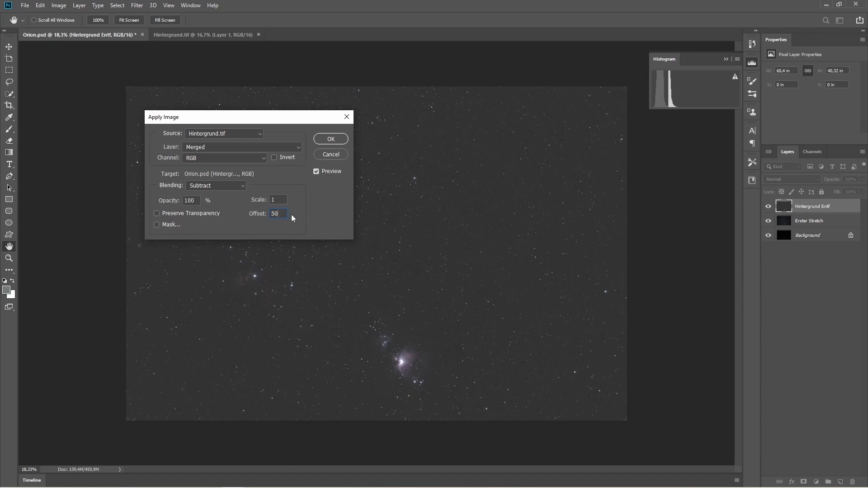
left_click_drag(291, 215, 253, 216)
type("40")
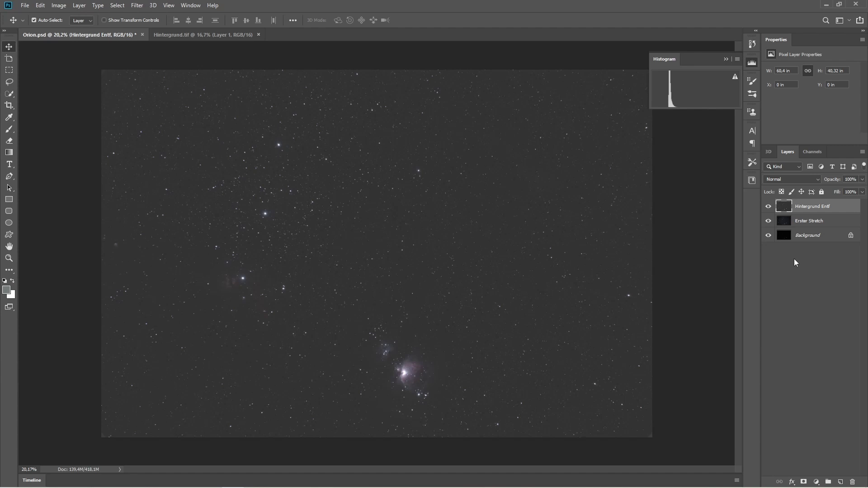
- Duplicate the Hintergrund Entf layer and rename the copy Zweiter Stretch
key("ctrl+j")
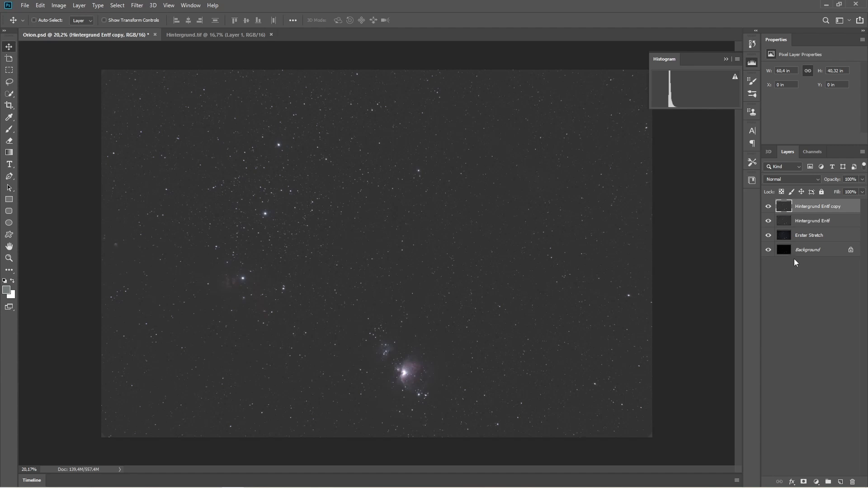
double_click(823, 207)
type("Zweiter Stretch")
left_click(806, 341)
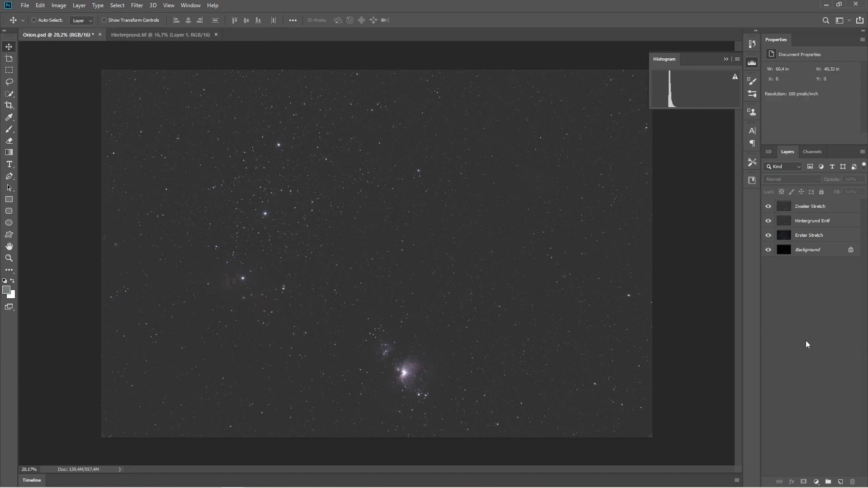
- Stretch the Zweiter Stretch layer with Levels, setting the midtones to 1,11 and the black input to 10
left_click(824, 206)
key("ctrl+l")
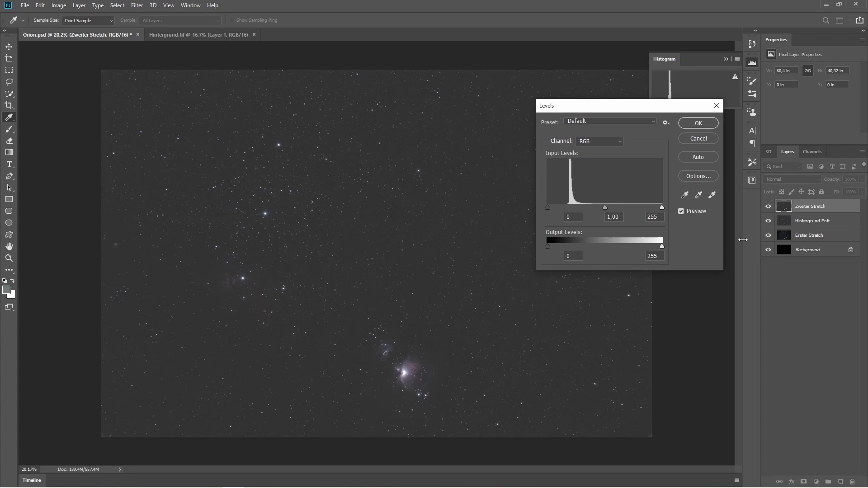
left_click_drag(606, 207, 601, 207)
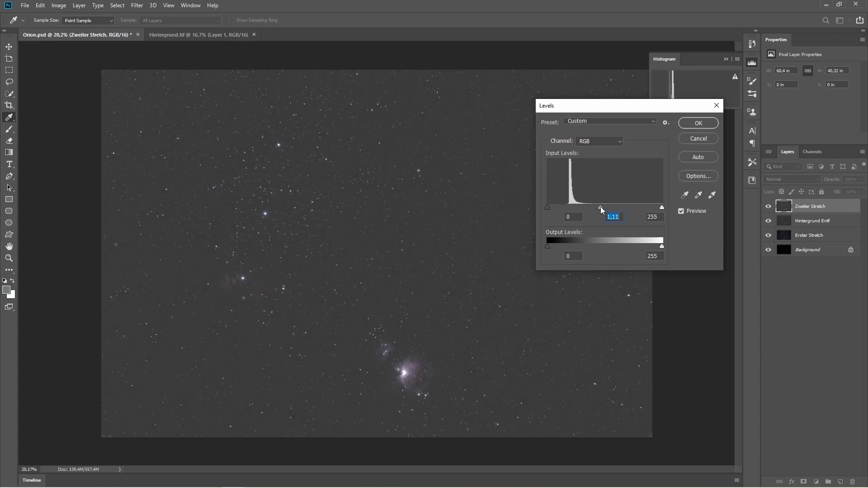
left_click_drag(549, 210, 553, 211)
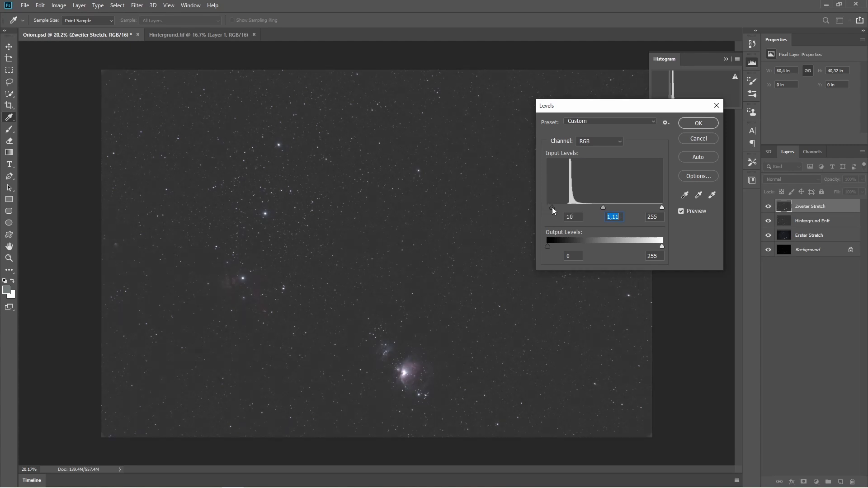
left_click(698, 125)
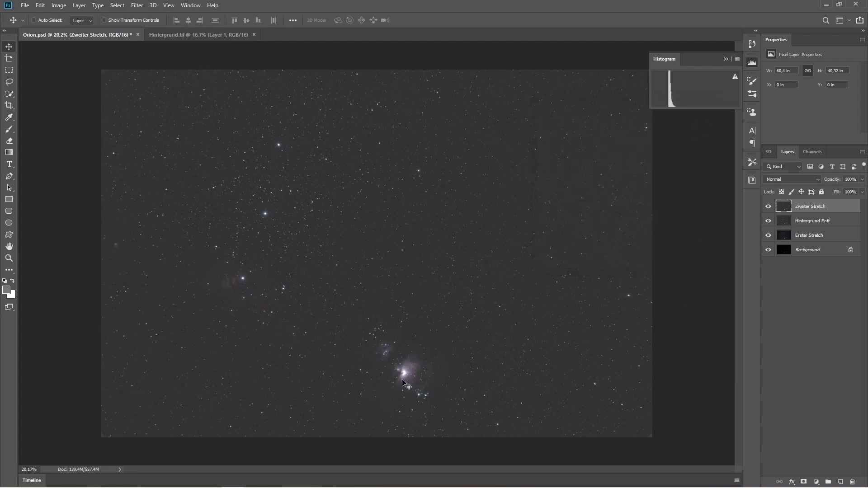
- Zoom in around the Orion Nebula to examine the stretched detail on the Zweiter Stretch layer
scroll(403, 382, "up", 2)
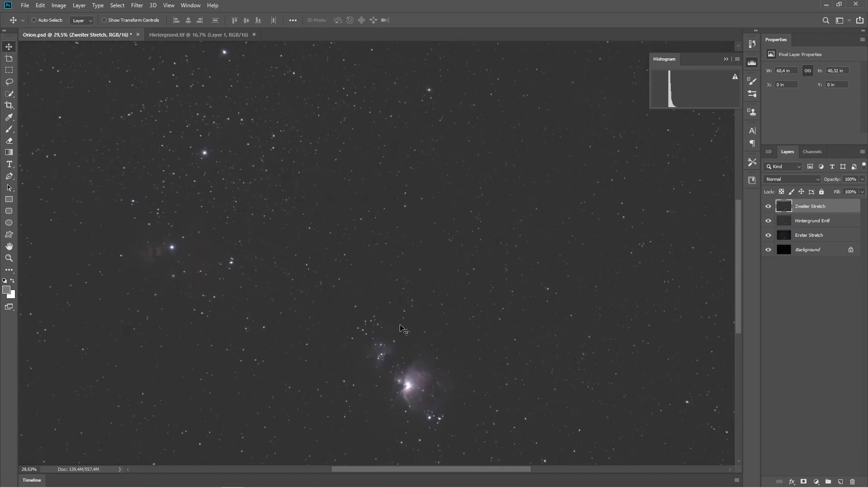
scroll(403, 330, "up", 1)
left_click_drag(403, 329, 456, 301)
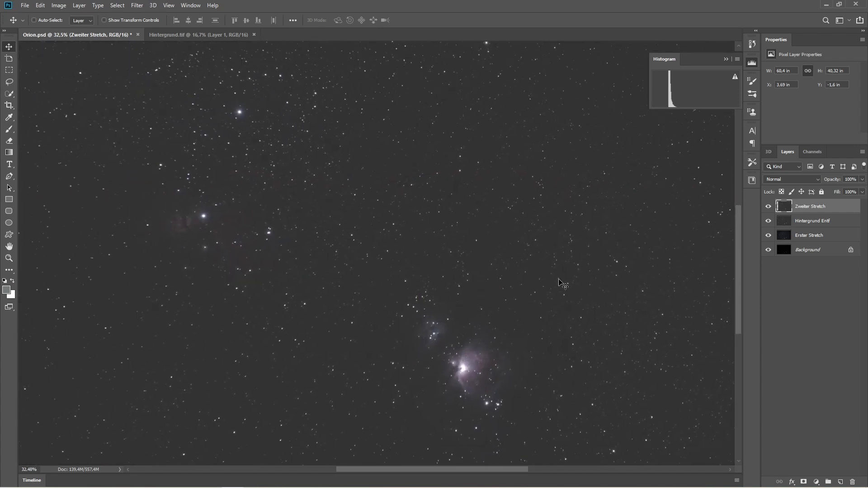
- Stretch the Zweiter Stretch layer again with Levels, using a black input of about 17 and brighter midtones
key("ctrl+l")
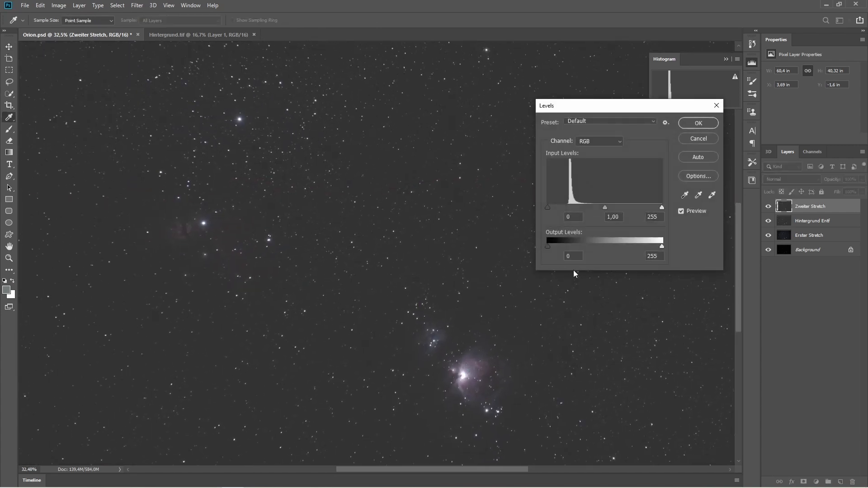
left_click_drag(548, 207, 554, 208)
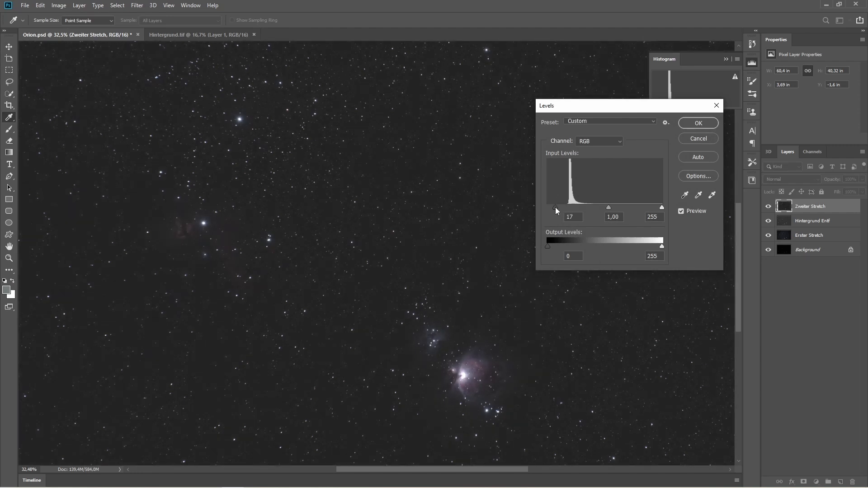
left_click_drag(554, 208, 555, 208)
left_click(604, 208)
left_click(699, 123)
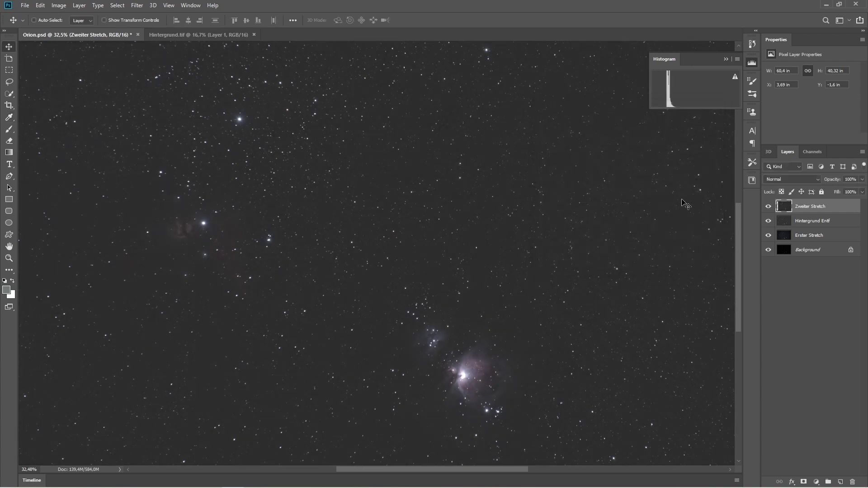
- Apply another Levels stretch to Zweiter Stretch with a black input of 8 and brightened midtones
key("ctrl+l")
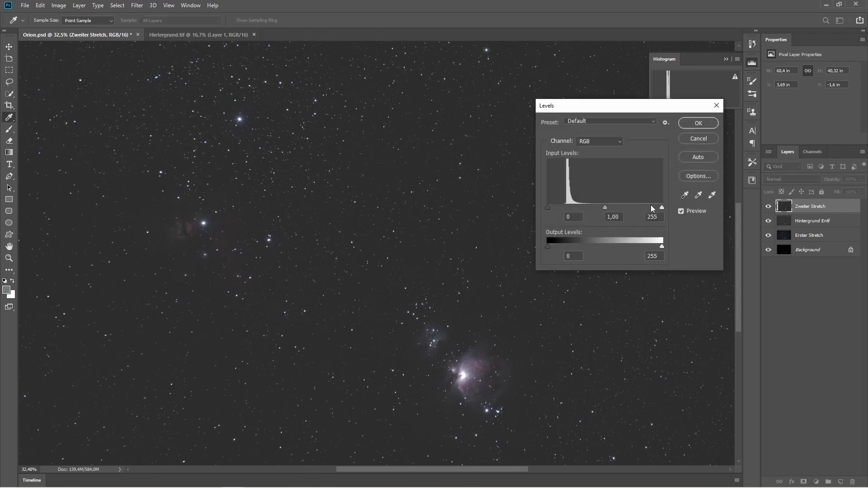
left_click_drag(548, 206, 554, 206)
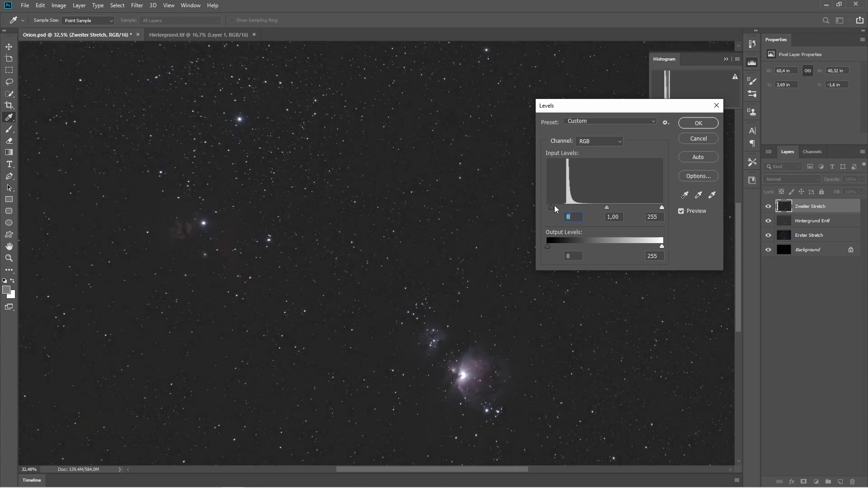
left_click(699, 123)
key("v")
- Run a further Levels stretch on Zweiter Stretch, setting the black input to 16 and lifting the midtones
key("ctrl+l")
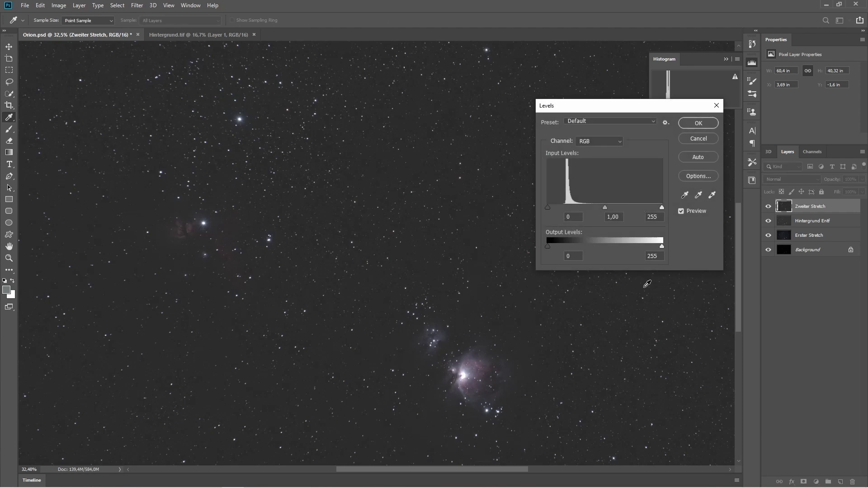
left_click_drag(550, 207, 555, 207)
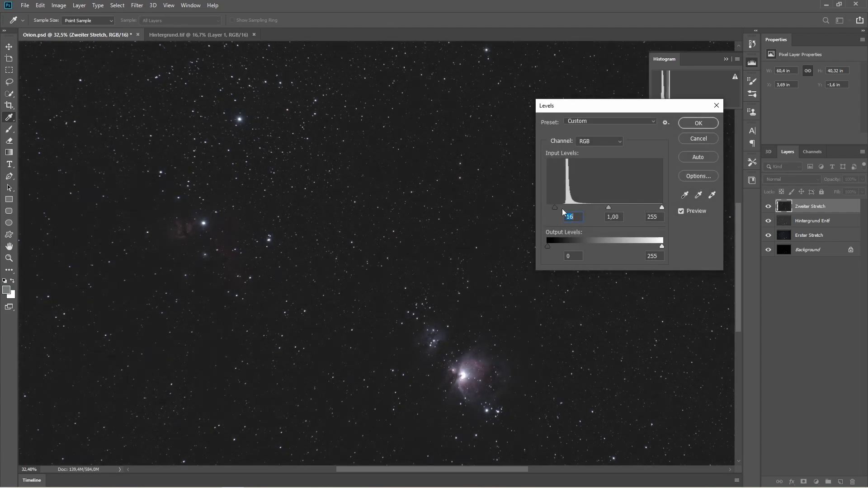
left_click(605, 207)
left_click(688, 124)
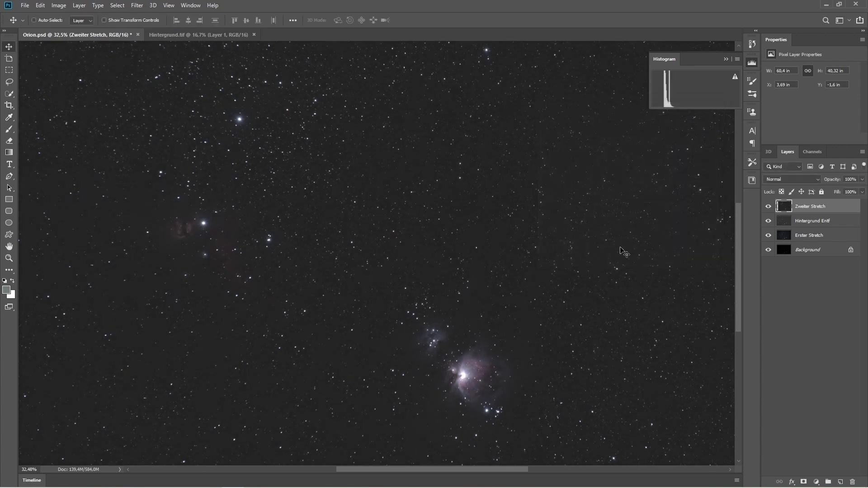
- Stretch Zweiter Stretch with Levels once more, setting the black input to 10 and brightening the midtones
key("ctrl+l")
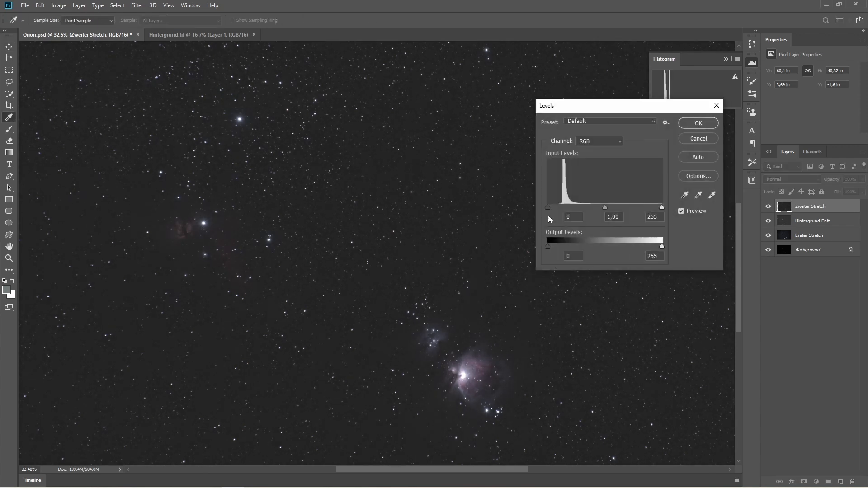
left_click_drag(548, 207, 552, 208)
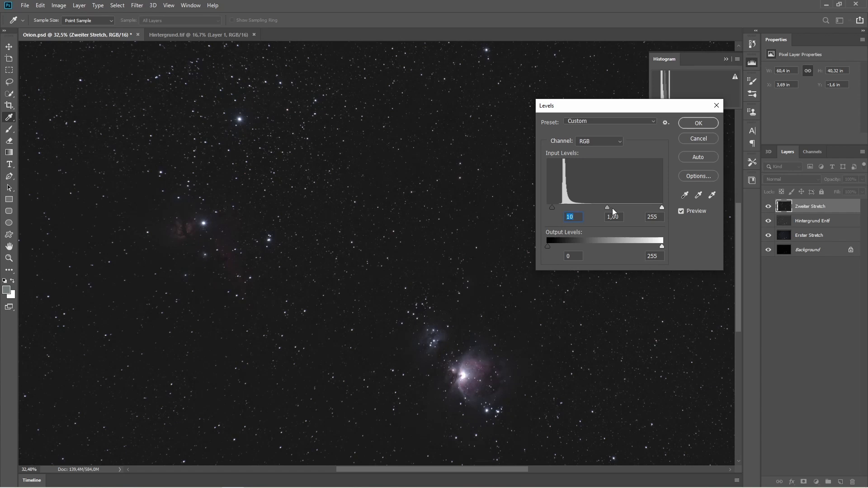
left_click_drag(605, 208, 604, 207)
left_click(711, 126)
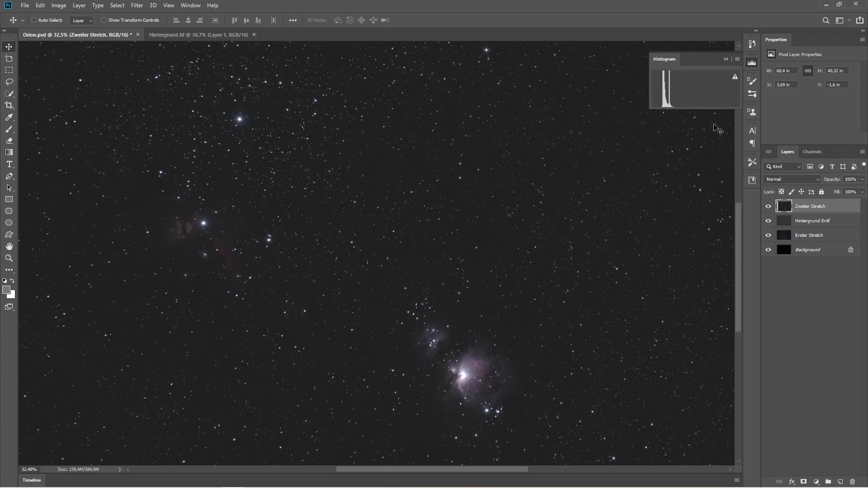
- Raise the black input slightly and brighten the midtones of Zweiter Stretch in another Levels pass
key("ctrl+l")
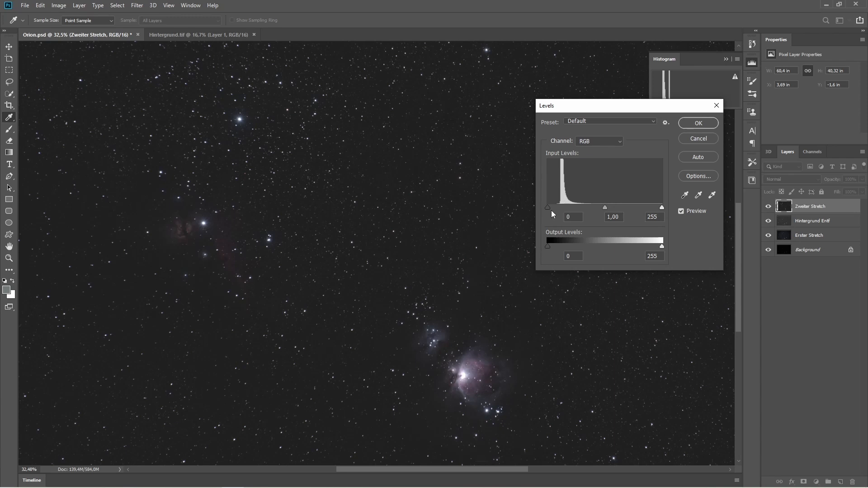
left_click_drag(547, 208, 552, 208)
left_click(694, 124)
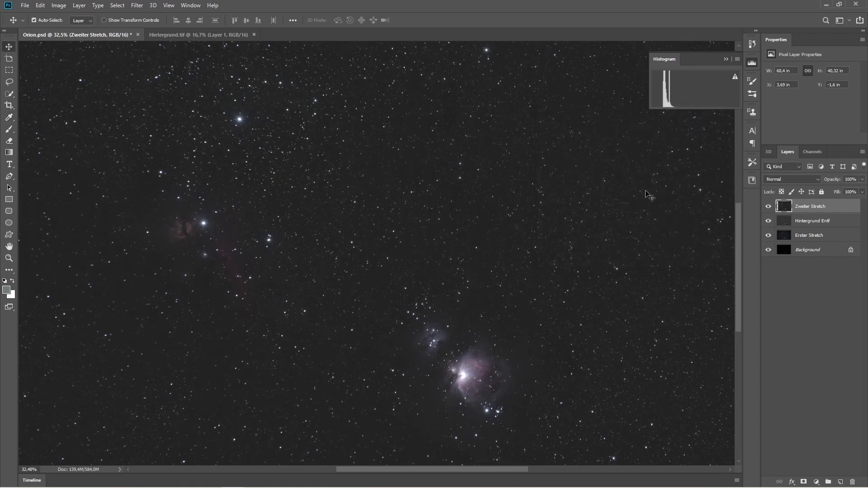
- Apply a Levels stretch to Zweiter Stretch with a black input of 7 and midtones of 1,14
key("ctrl+l")
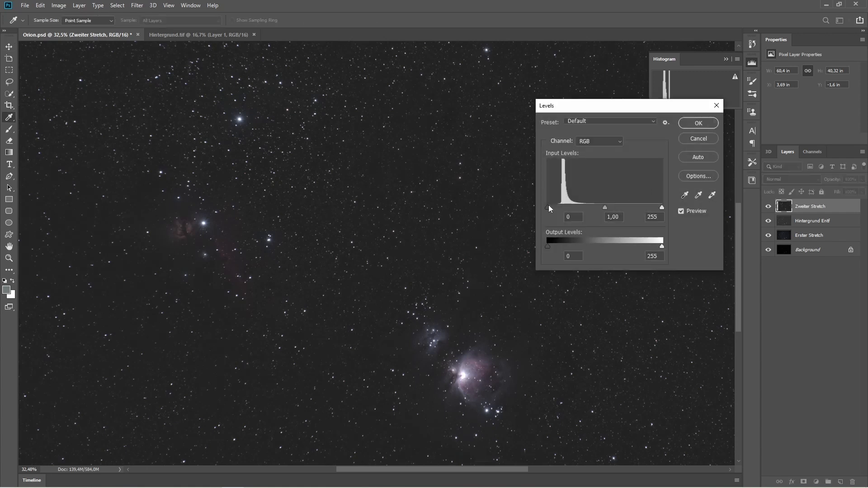
left_click_drag(548, 208, 551, 207)
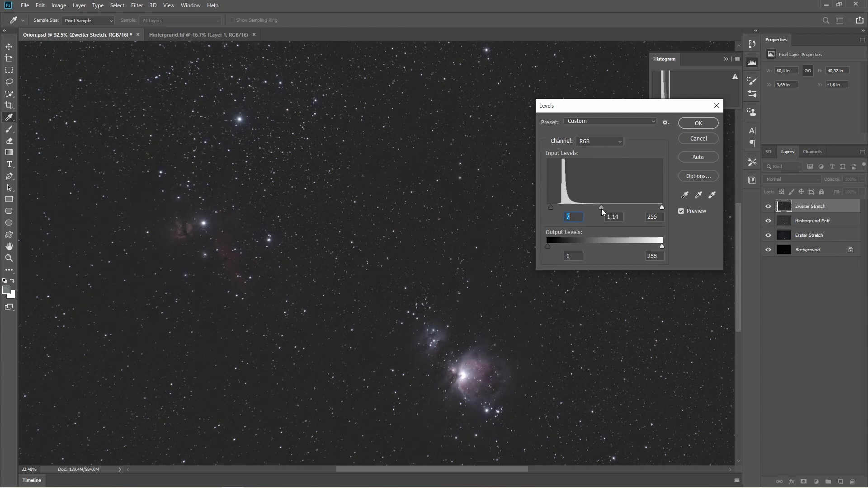
left_click(602, 209)
left_click(699, 123)
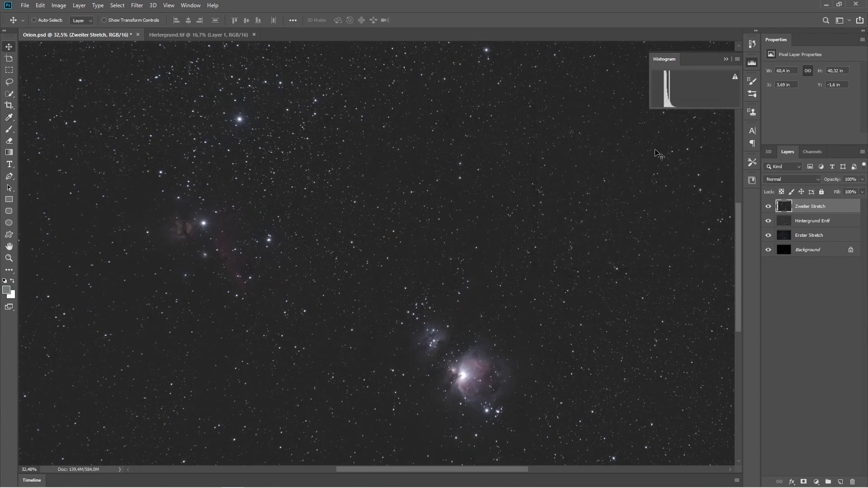
- Start a Curves adjustment on Zweiter Stretch and pull a point near the histogram peak down to darken the background
scroll(506, 227, "down", 3)
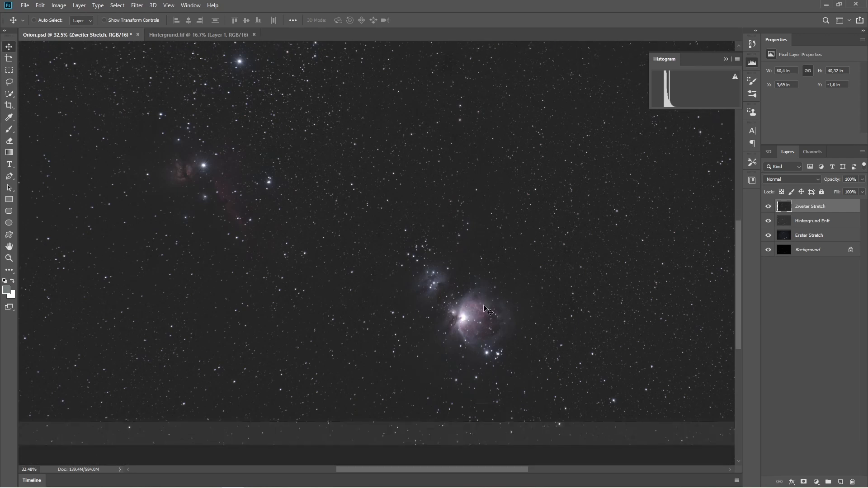
scroll(489, 309, "down", 3)
scroll(489, 309, "down", 1)
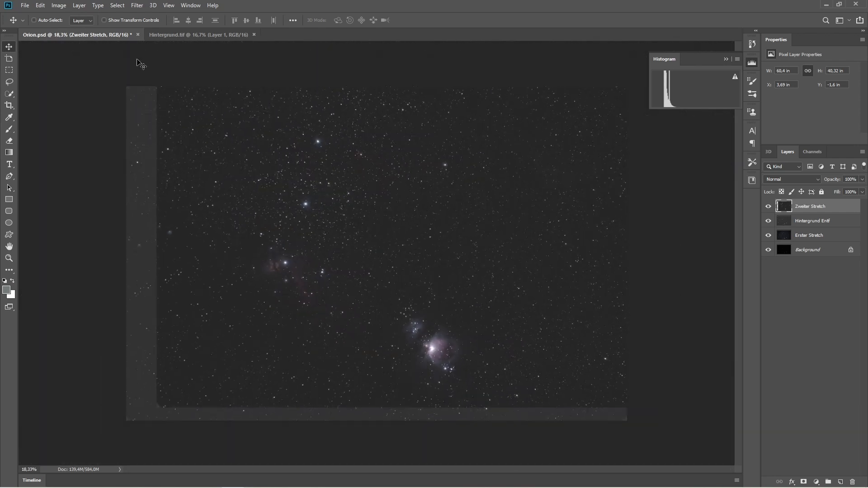
left_click(59, 5)
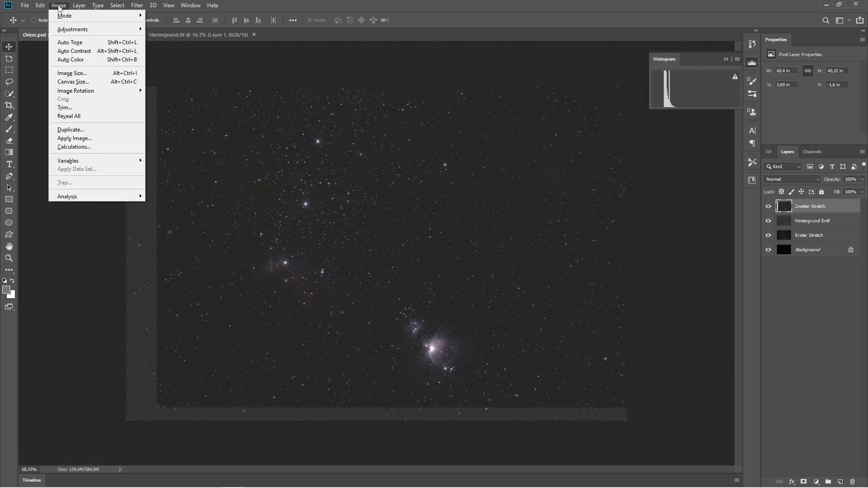
mouse_move(78, 30)
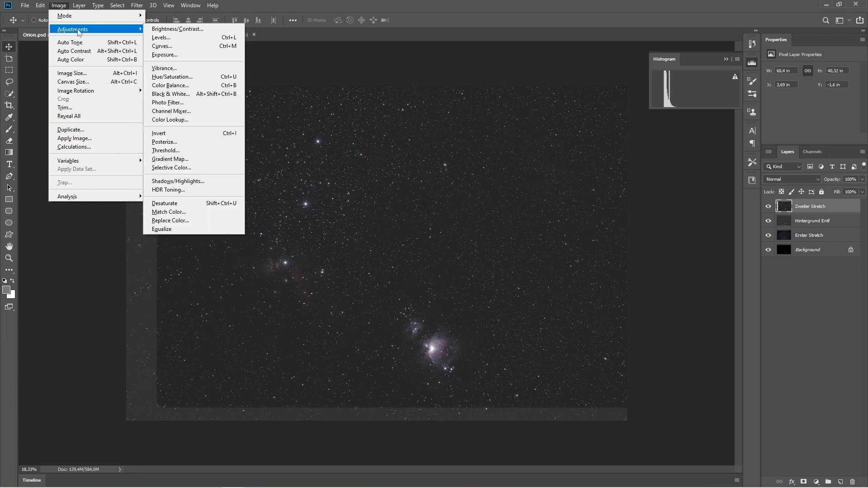
left_click(168, 46)
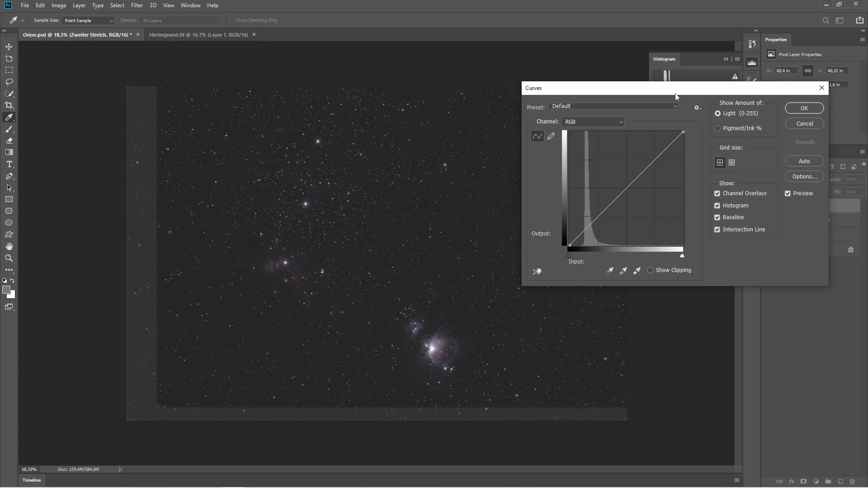
left_click_drag(677, 97, 793, 93)
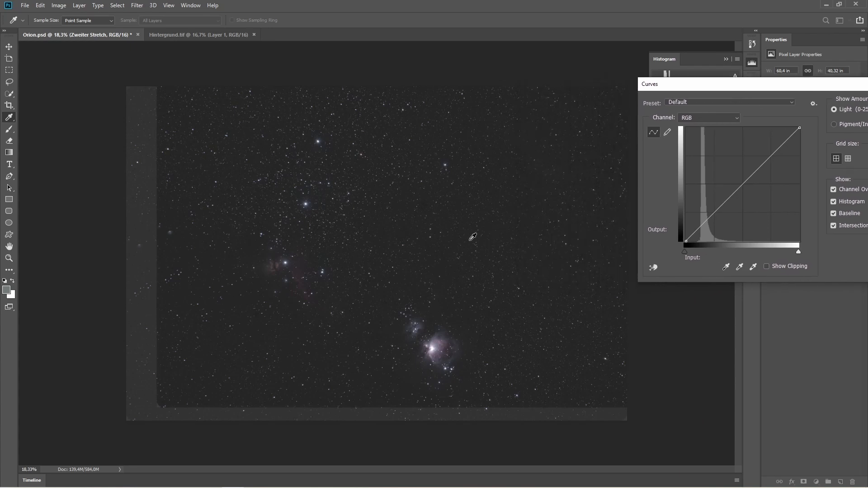
scroll(460, 245, "up", 1)
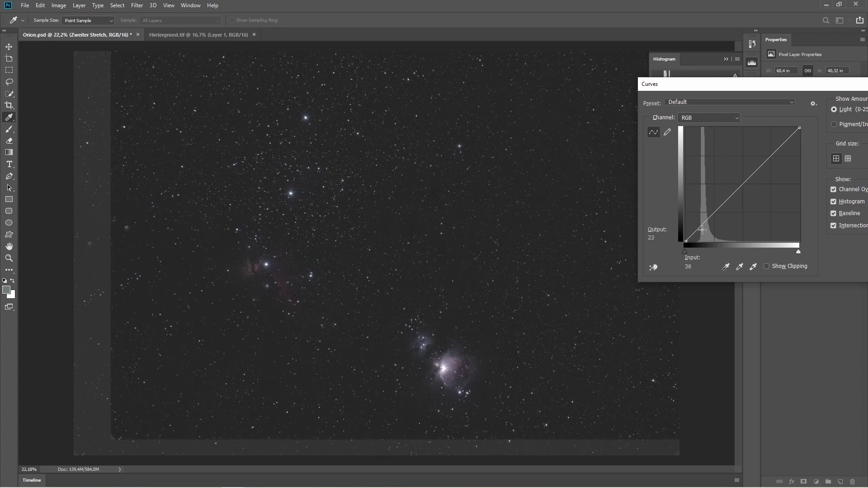
mouse_move(696, 231)
left_mouse_down()
mouse_move(716, 235)
mouse_move(707, 230)
left_mouse_up()
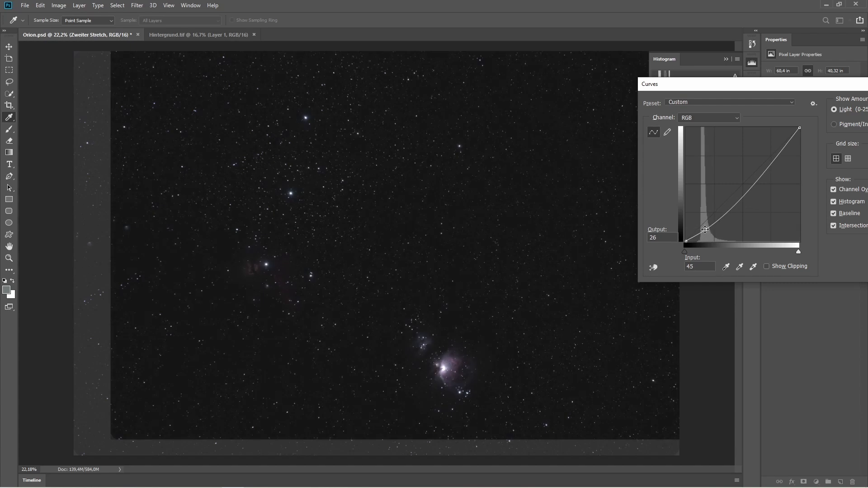
- Add a second curve point at input 85, output 84 to lift the brighter tones, and apply the Curves adjustment
left_click_drag(706, 229, 724, 204)
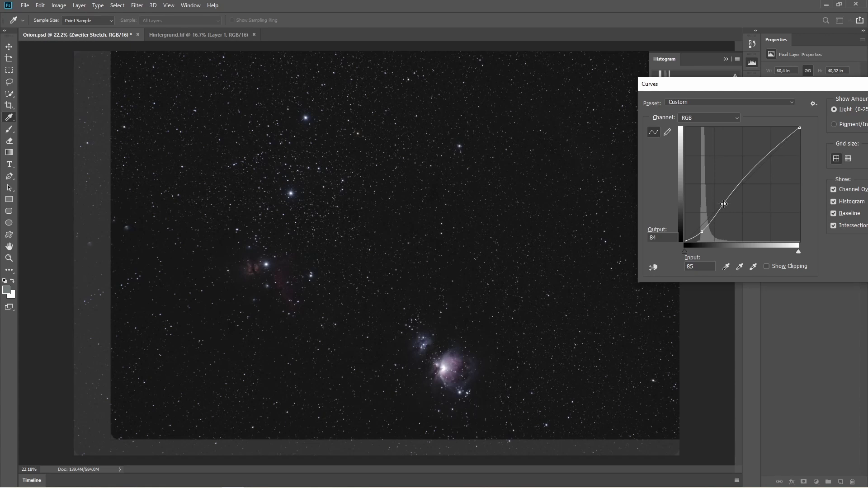
left_click_drag(791, 86, 518, 86)
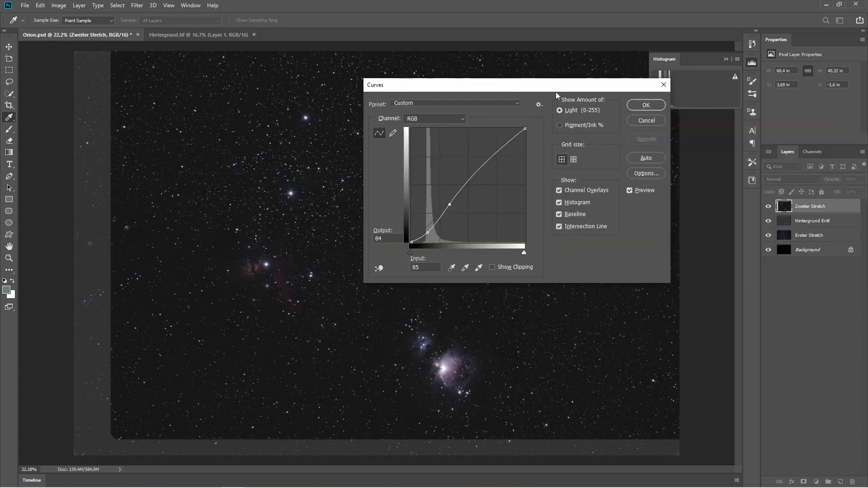
left_click(638, 108)
key("ctrl+minus")
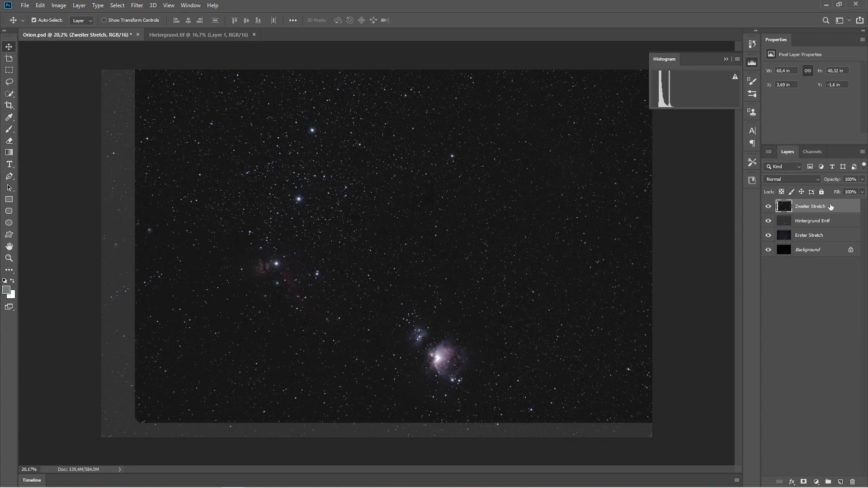
- Duplicate the Zweiter Stretch layer and rename the copy Saturation
key("ctrl+j")
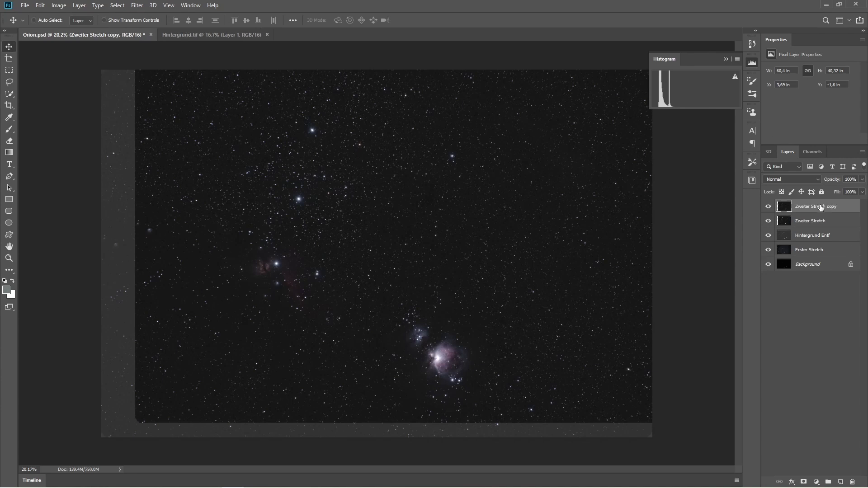
double_click(817, 207)
key("BackSpace")
left_click(815, 339)
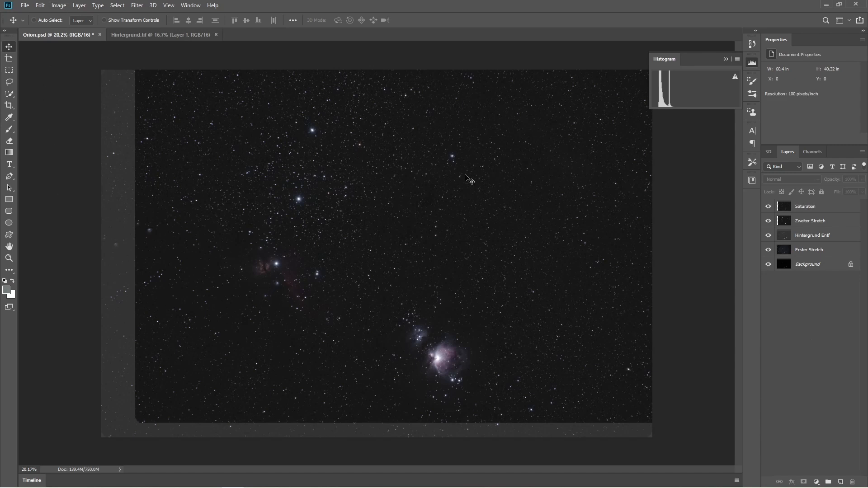
- Start a Hue/Saturation adjustment on the Saturation layer and raise the saturation to +27
left_click(833, 209)
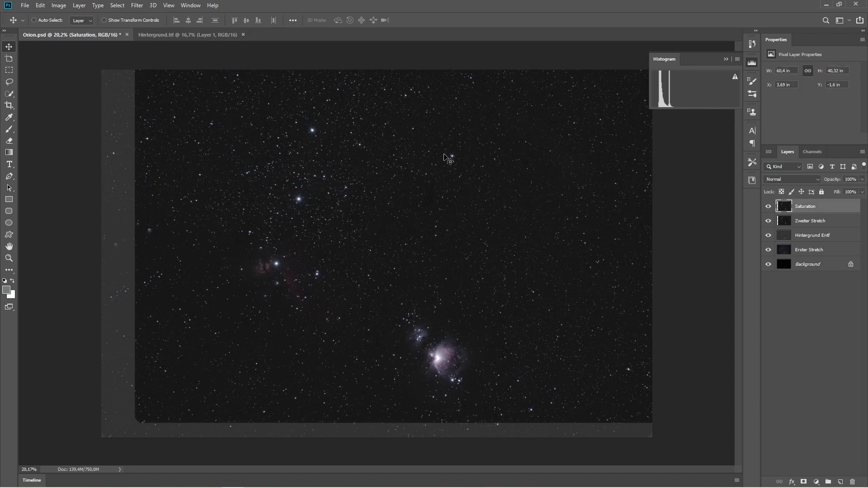
left_click(57, 6)
mouse_move(100, 29)
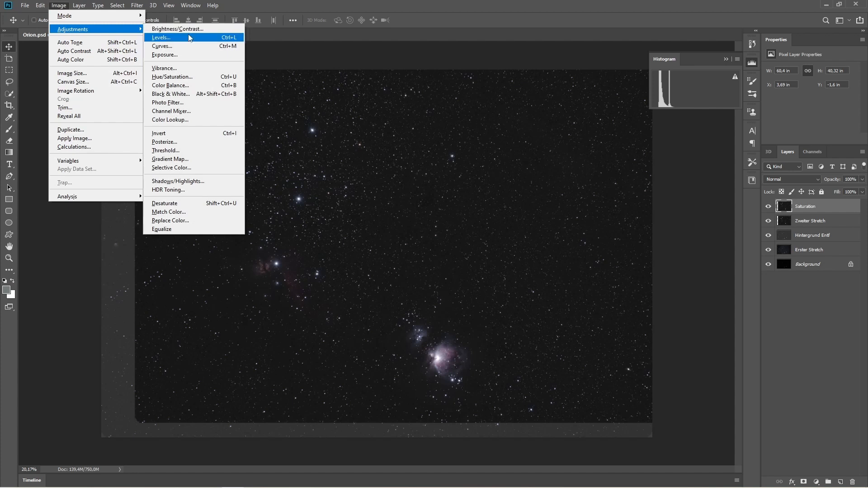
left_click(189, 76)
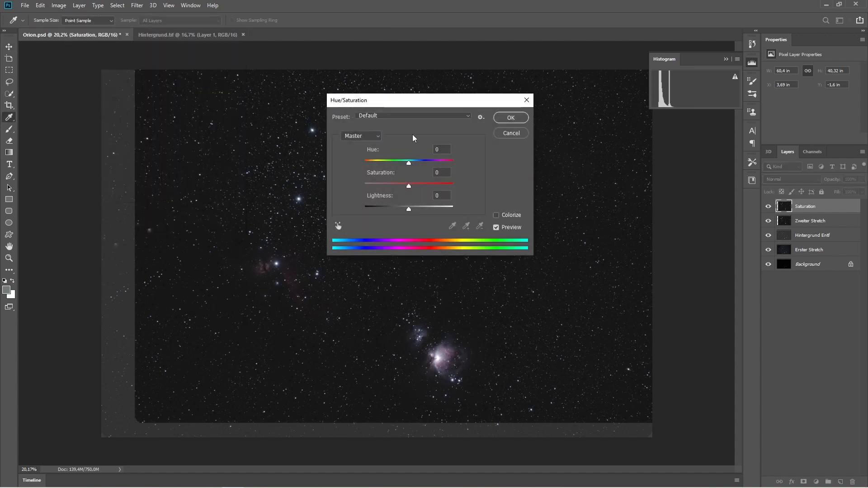
left_click_drag(453, 105, 710, 189)
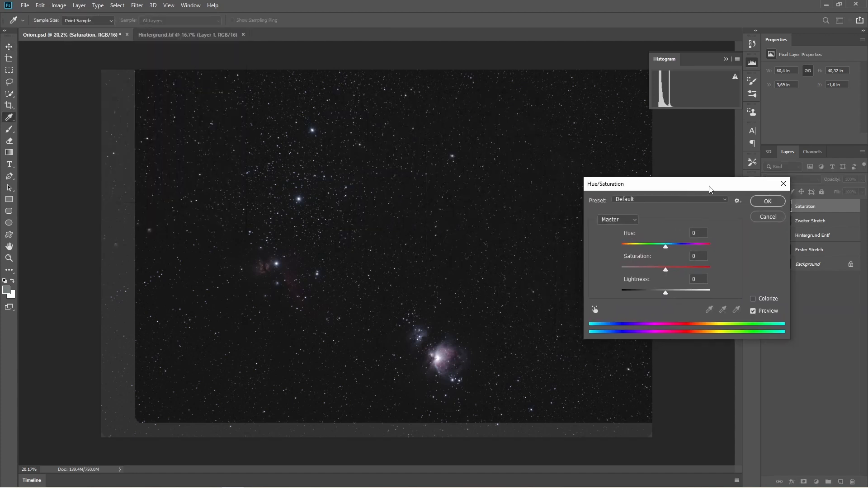
scroll(462, 357, "up", 2)
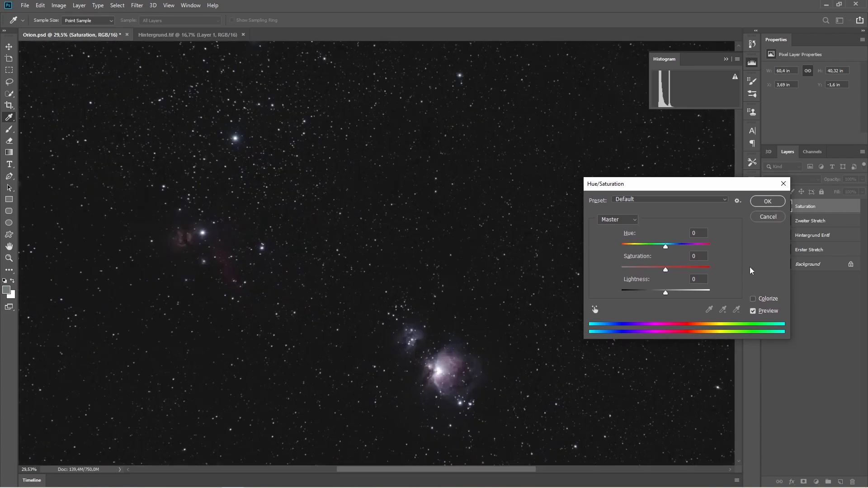
left_click_drag(666, 270, 680, 272)
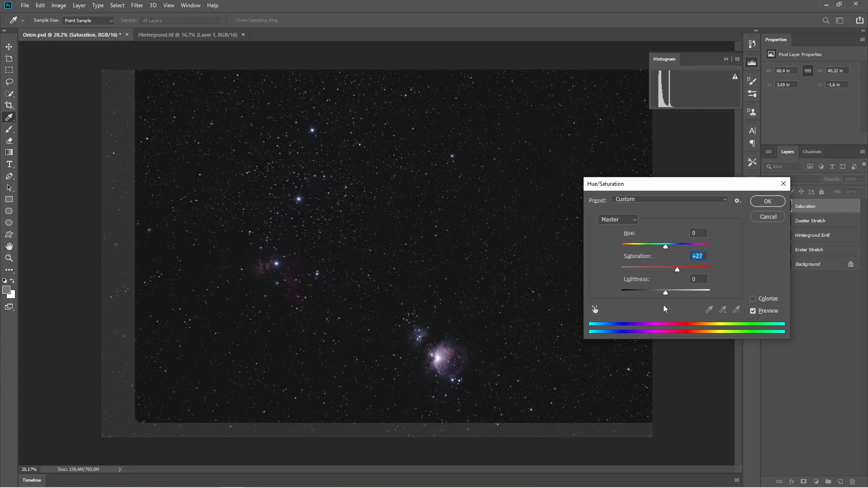
- Try a lightness of -10, bring it back to about neutral, and apply the Hue/Saturation adjustment
left_click_drag(670, 294, 663, 294)
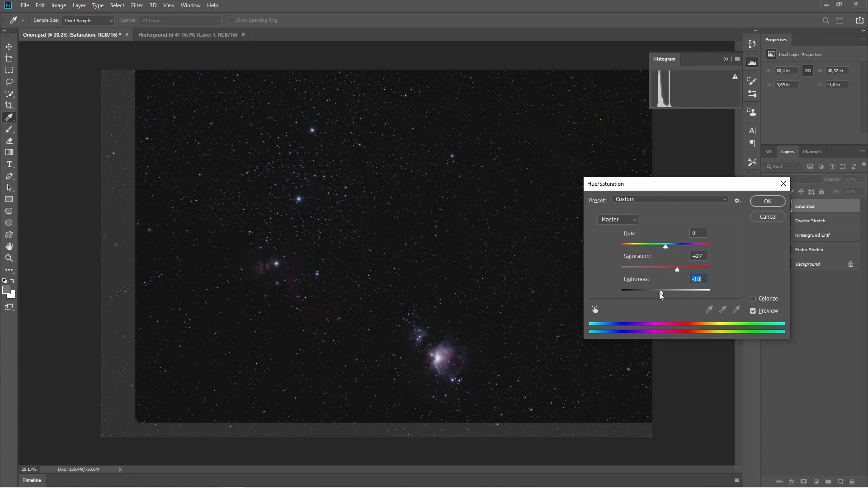
left_click_drag(661, 293, 665, 295)
left_click(764, 202)
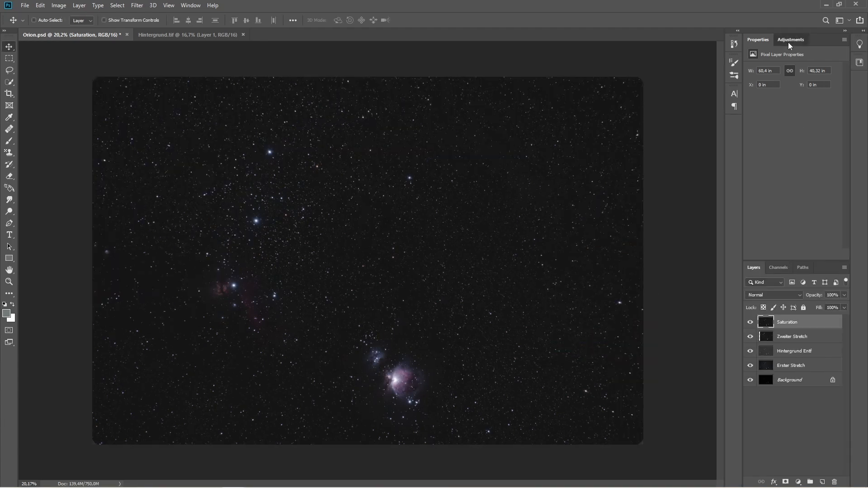
- Add a Hue/Saturation adjustment layer above Saturation with saturation +24 and invert its mask to black
left_click(789, 41)
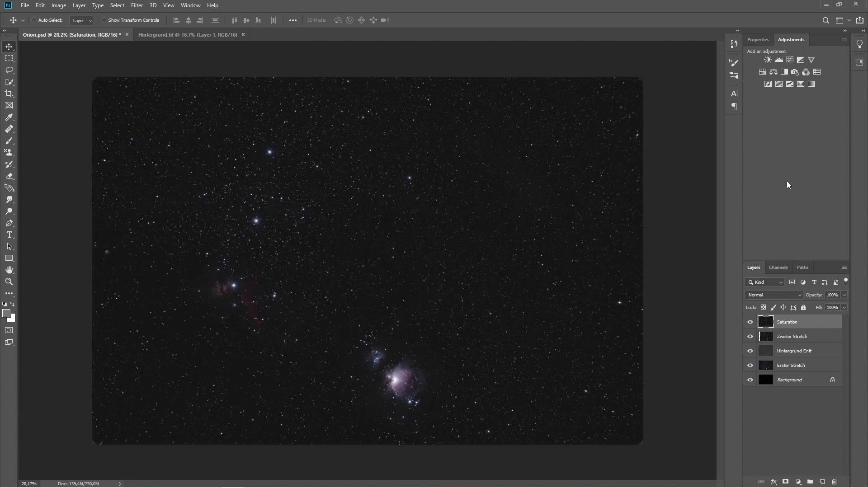
left_click(761, 71)
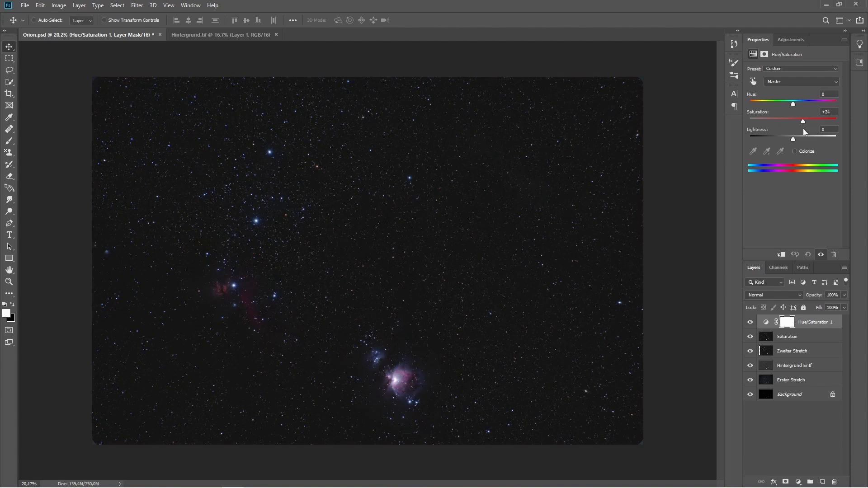
left_click(788, 322)
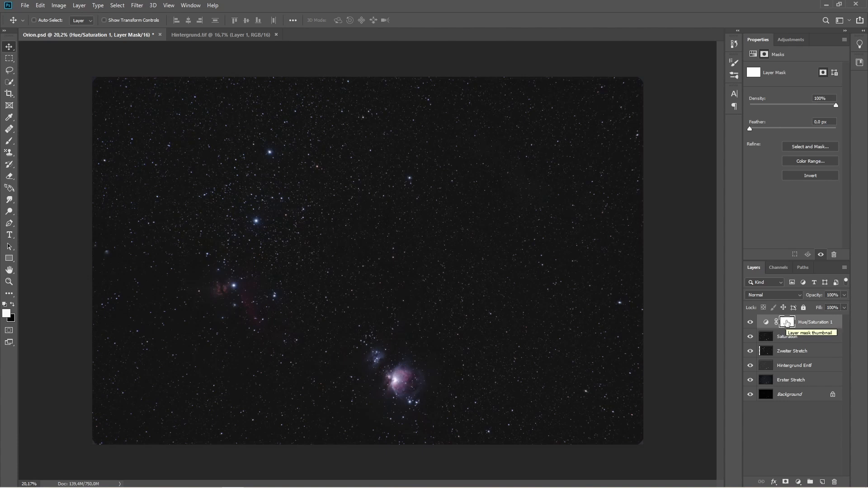
key("ctrl+i")
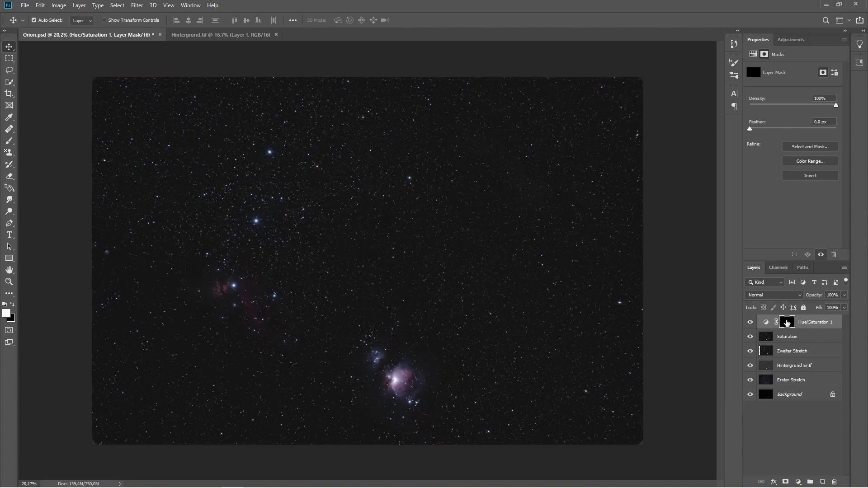
left_click(767, 322)
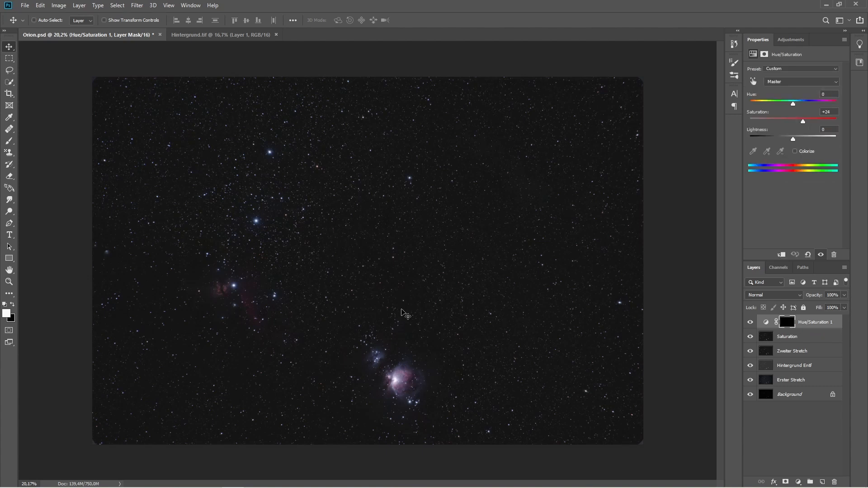
- Set up a 50 px Soft Round Pressure Opacity and Flow brush with reduced hardness and 70% opacity
left_click(9, 141)
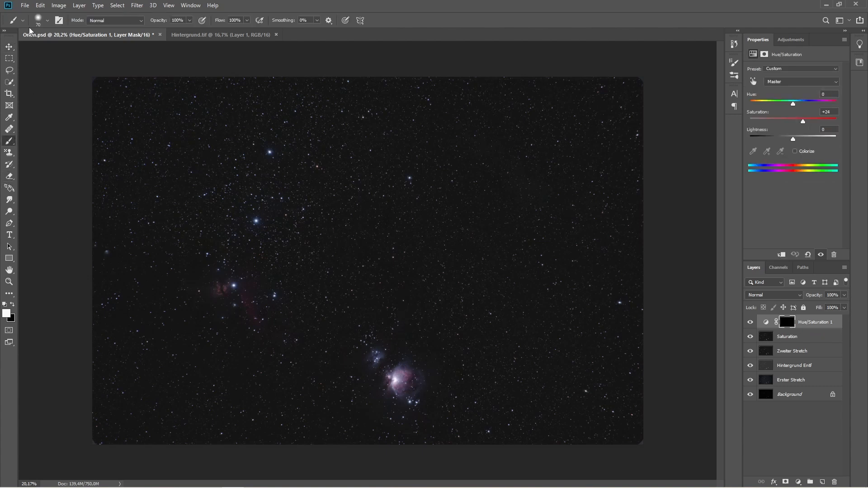
scroll(250, 273, "up", 5)
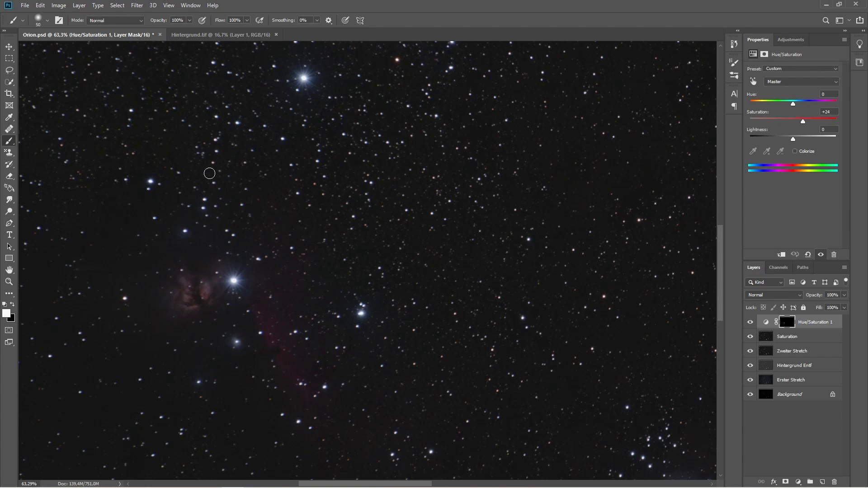
left_click(47, 21)
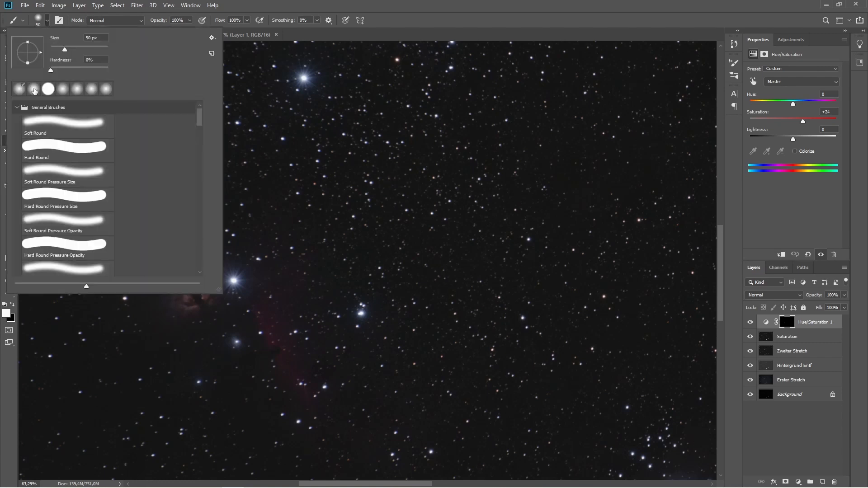
left_click(33, 89)
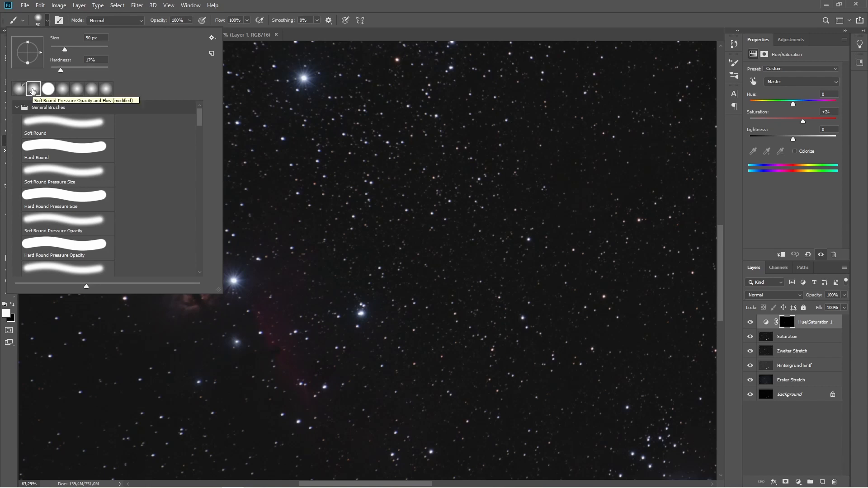
left_click_drag(62, 71, 44, 71)
left_click(189, 20)
left_click_drag(191, 33, 178, 33)
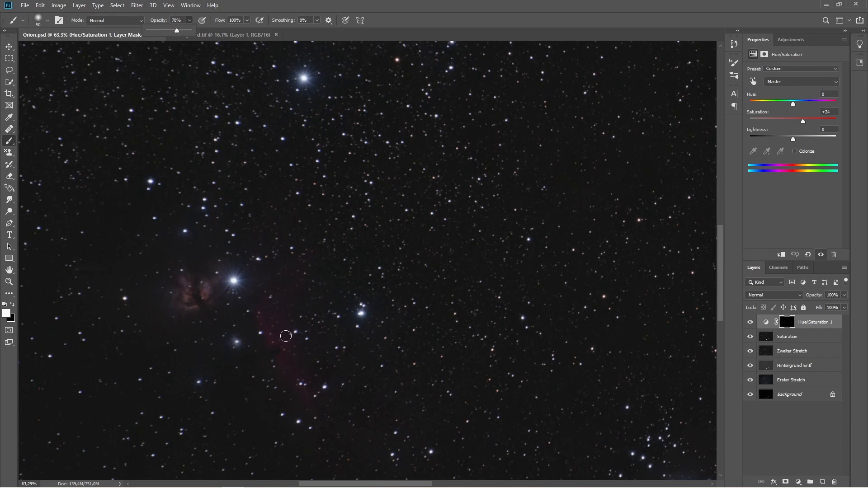
- Paint white on the Hue/Saturation 1 mask over the Flame, Horsehead and Orion nebula areas to reveal the saturation boost
mouse_move(261, 315)
left_mouse_down()
mouse_move(273, 331)
mouse_move(278, 291)
mouse_move(283, 338)
left_mouse_up()
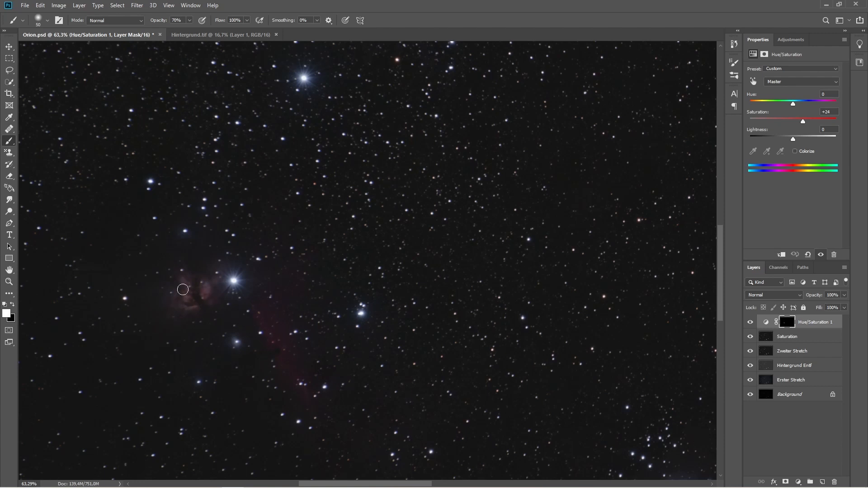
mouse_move(201, 299)
left_mouse_down()
mouse_move(216, 272)
mouse_move(204, 302)
mouse_move(218, 288)
left_mouse_up()
mouse_move(283, 293)
left_mouse_down()
mouse_move(285, 344)
mouse_move(280, 338)
left_mouse_up()
scroll(476, 361, "down", 5)
scroll(475, 361, "down", 4)
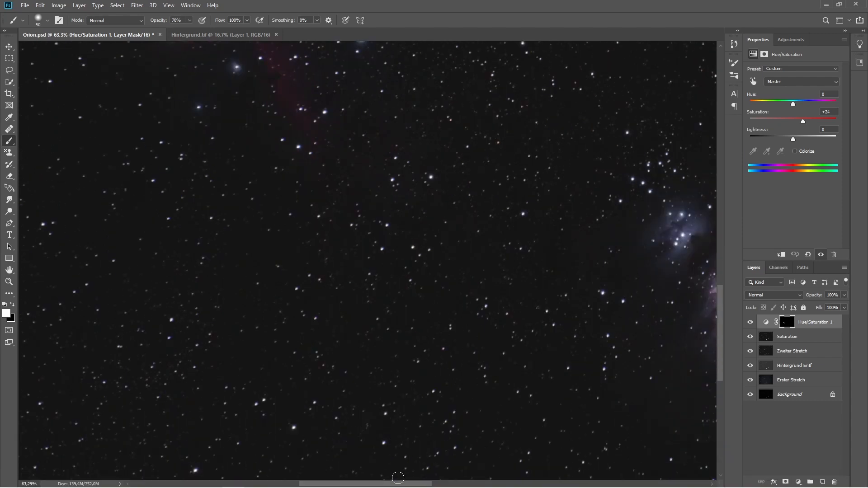
left_click_drag(406, 484, 460, 485)
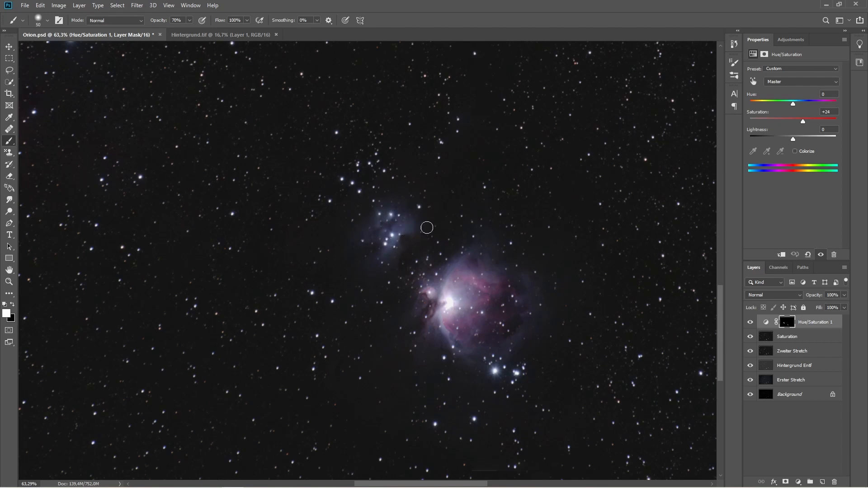
- Try saturation values of +9 and +36 on the Hue/Saturation 1 layer and compare the nebula and star colours
mouse_move(803, 121)
left_mouse_down()
mouse_move(812, 122)
mouse_move(797, 121)
left_mouse_up()
scroll(416, 253, "down", 3)
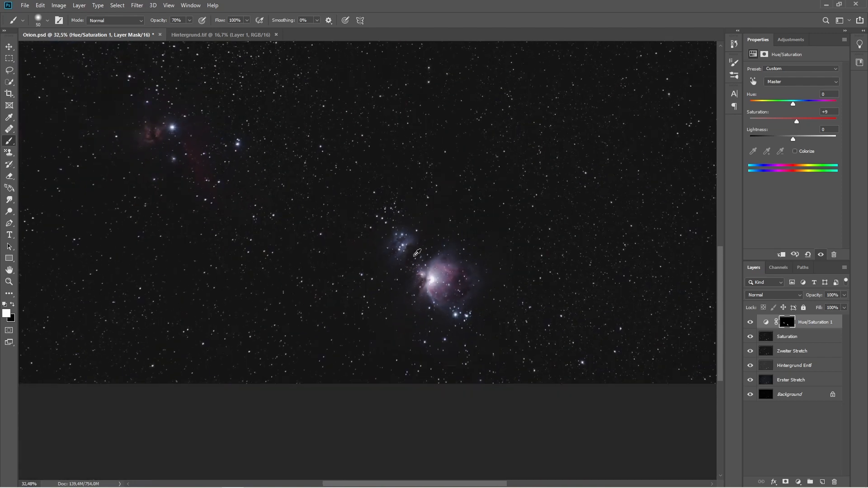
scroll(416, 255, "down", 1)
scroll(415, 256, "up", 5)
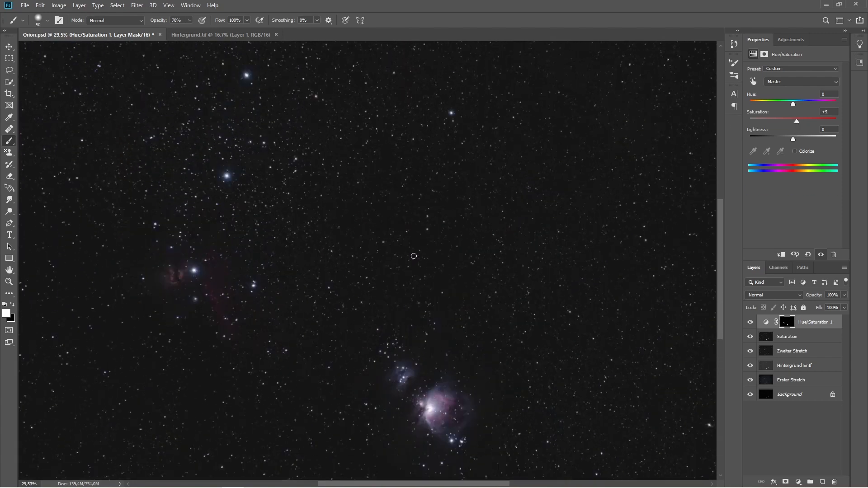
left_click_drag(797, 122, 809, 124)
scroll(393, 183, "down", 3)
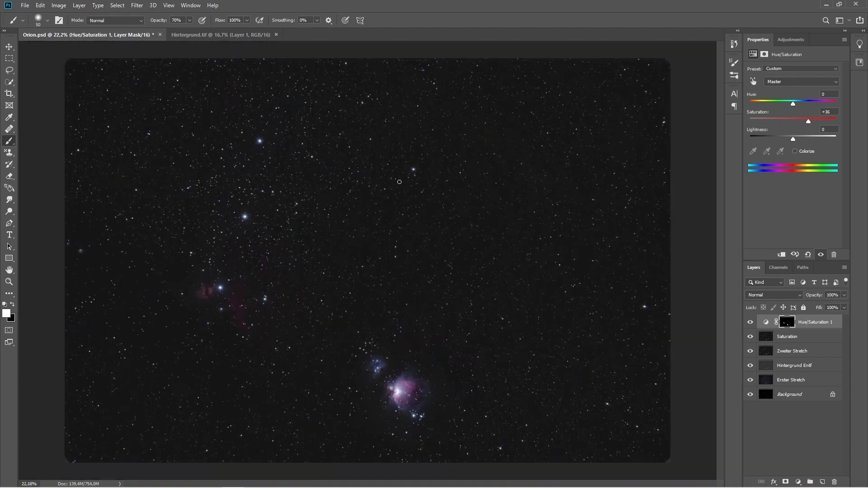
scroll(253, 136, "up", 14)
scroll(303, 162, "up", 3)
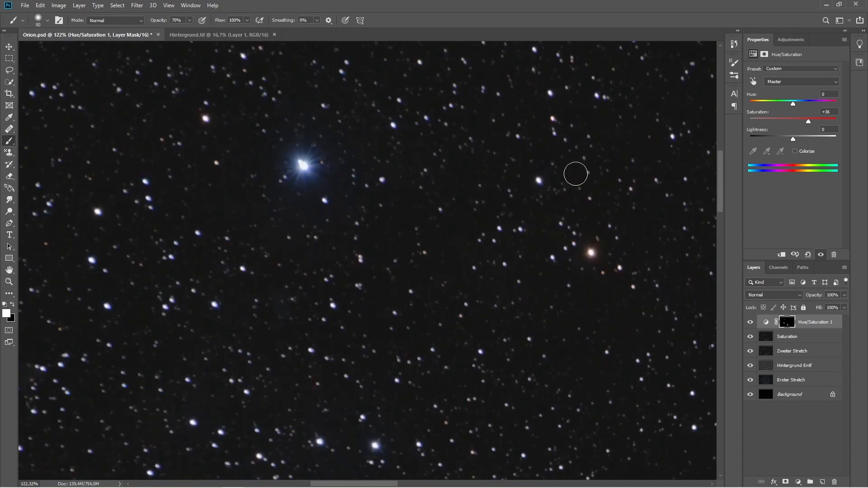
- Fine-tune the Hue/Saturation 1 saturation to +35 and finally +33, checking the stars and nebulae up close and in full view
left_click_drag(809, 122, 808, 122)
scroll(498, 222, "down", 5)
scroll(497, 221, "down", 1)
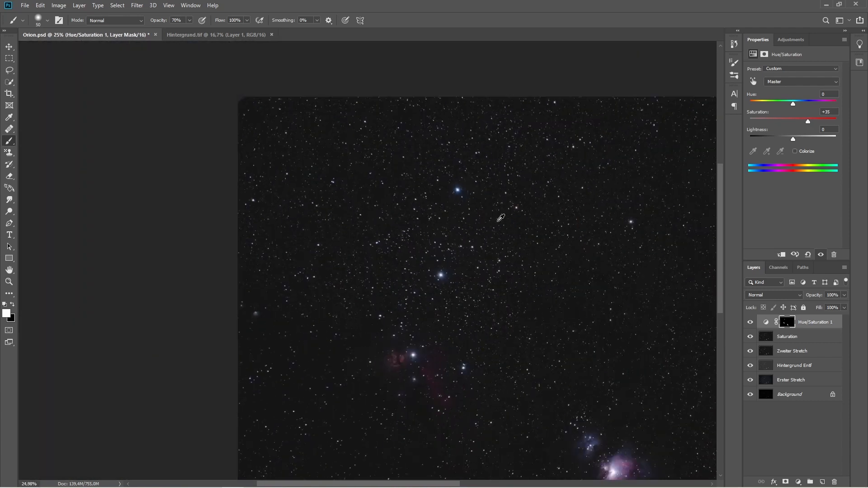
scroll(507, 308, "down", 2)
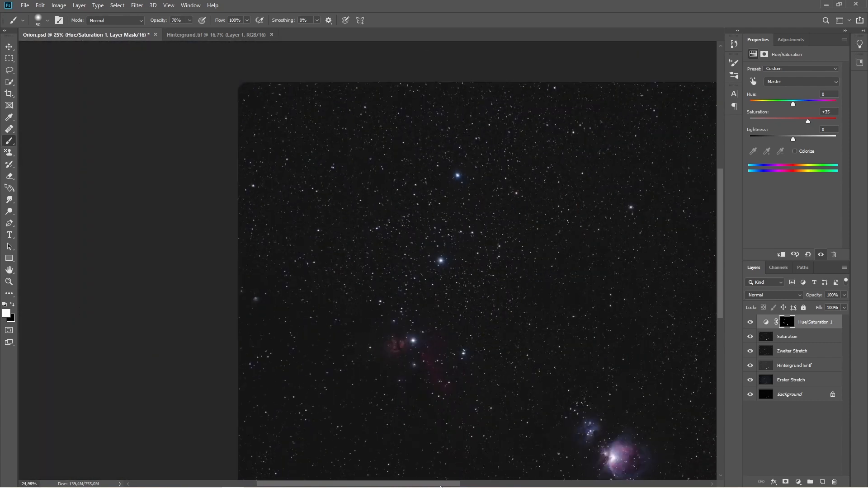
left_click_drag(441, 486, 488, 487)
scroll(438, 320, "down", 3)
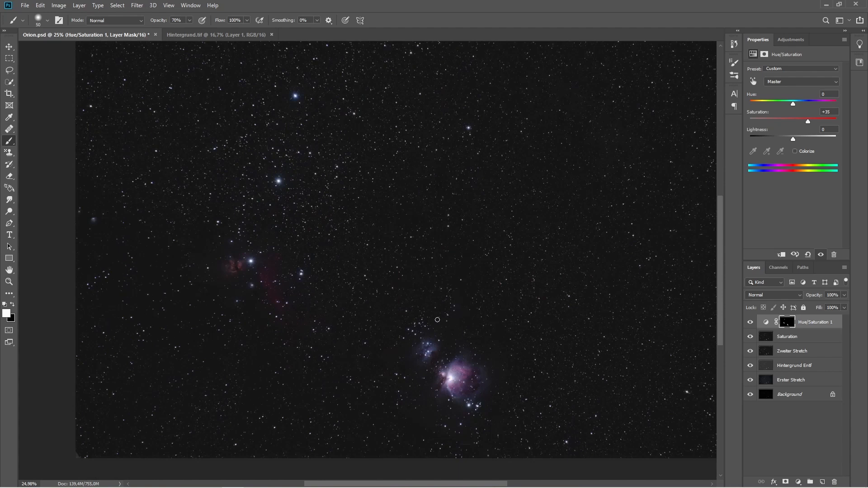
scroll(245, 166, "up", 3)
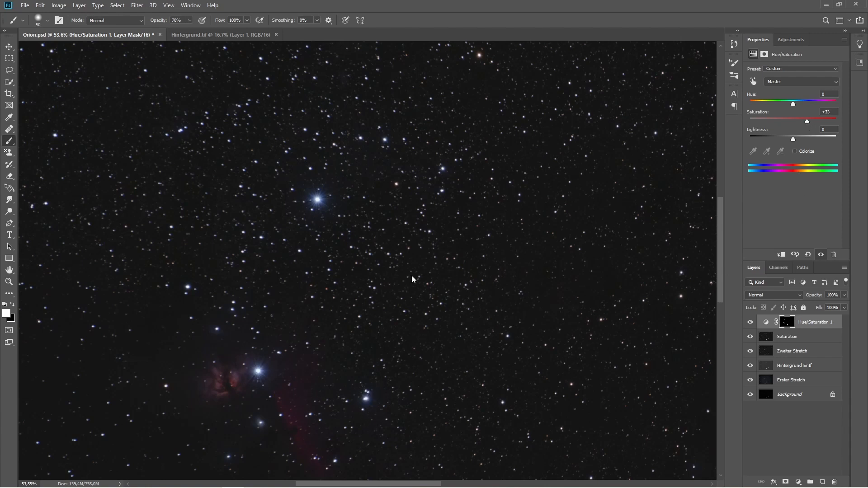
scroll(504, 248, "down", 5)
scroll(500, 251, "down", 2)
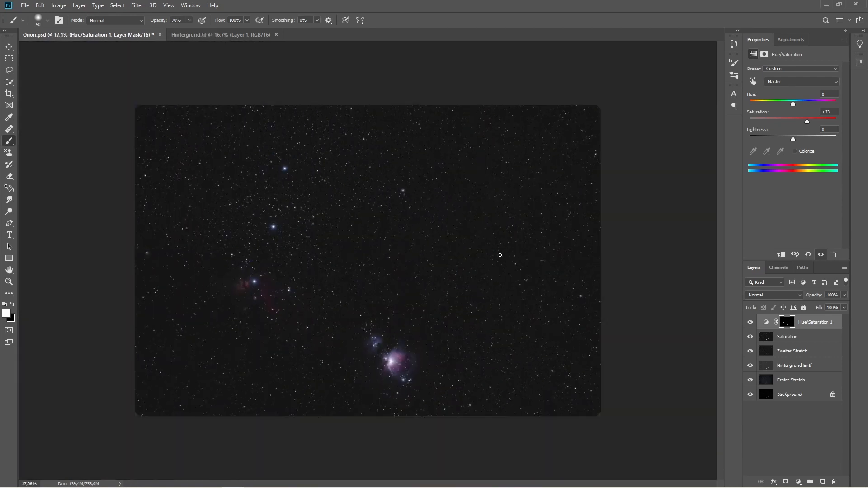
scroll(500, 255, "up", 4)
scroll(500, 255, "down", 1)
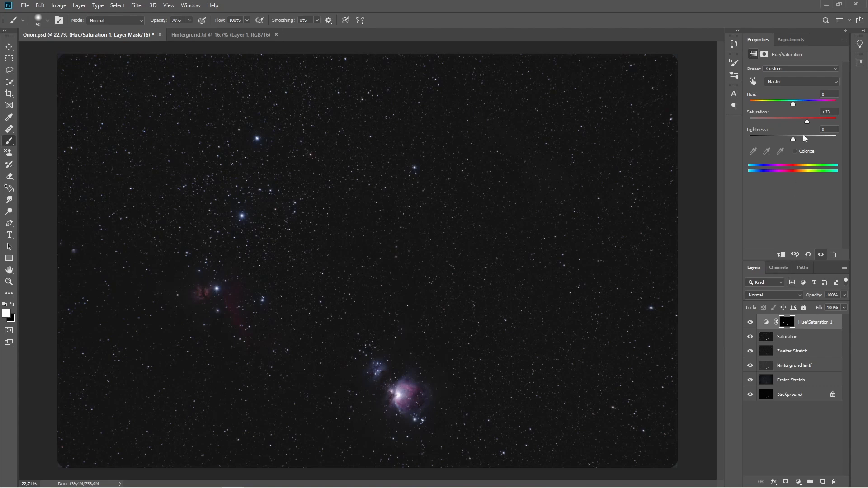
- Add a Curves adjustment layer above Hue/Saturation 1 and move its black point to input 7, output 0
left_click(787, 40)
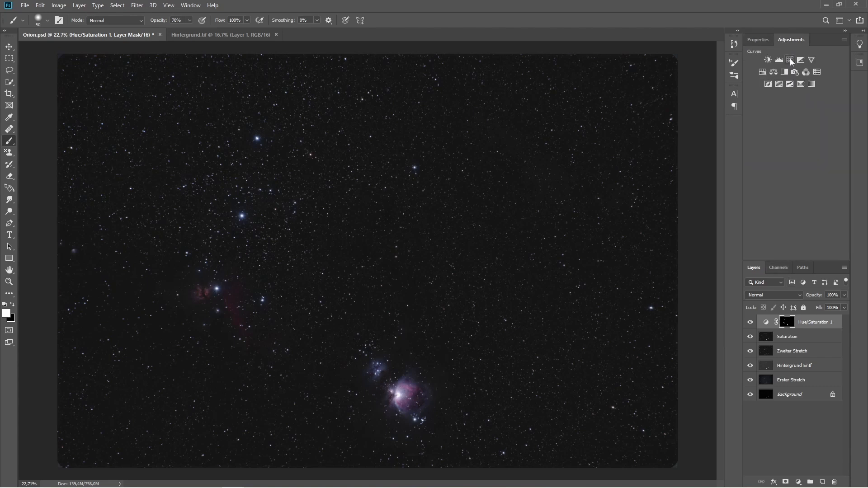
left_click(791, 60)
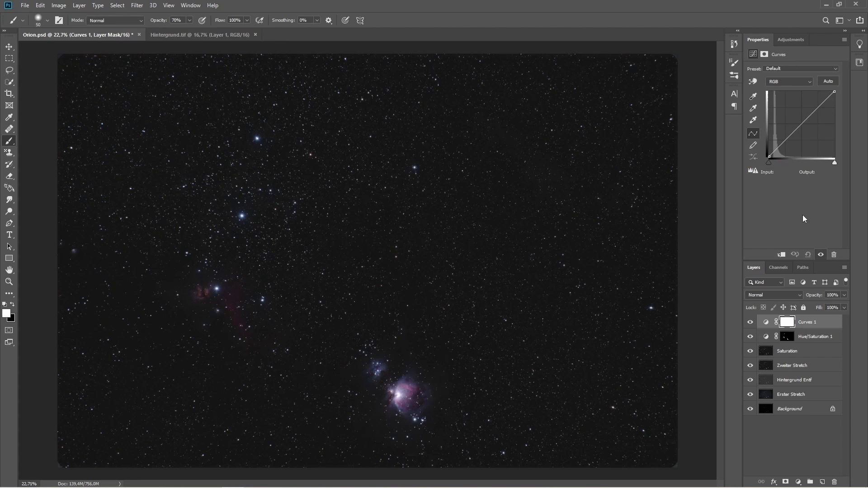
left_click_drag(769, 156, 771, 157)
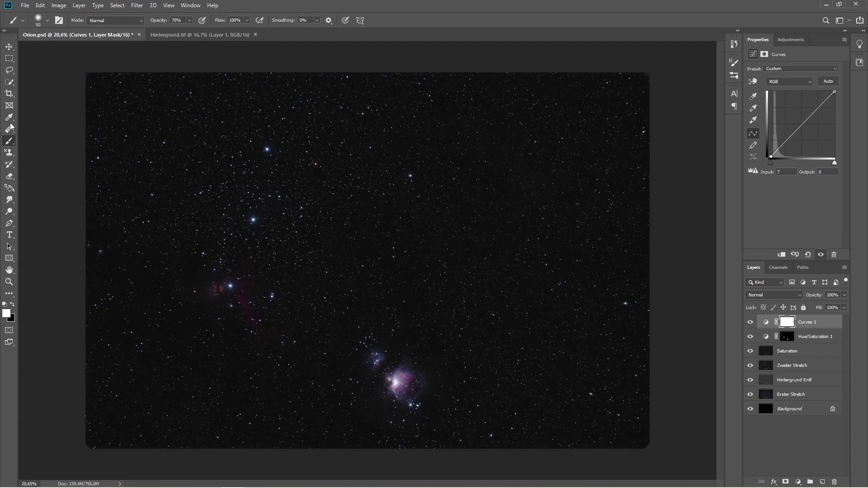
- Crop the image inward on all four sides, trimming the edges and rounded corners while keeping the belt stars and both nebula areas
left_click(9, 105)
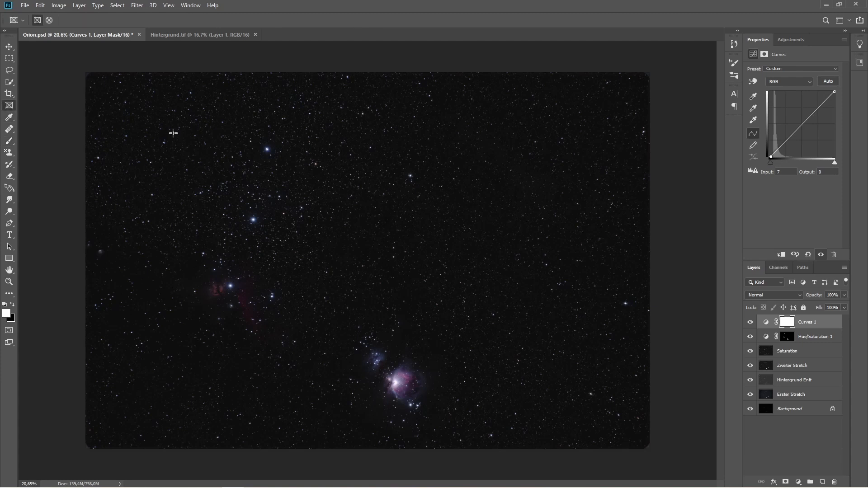
left_click(10, 94)
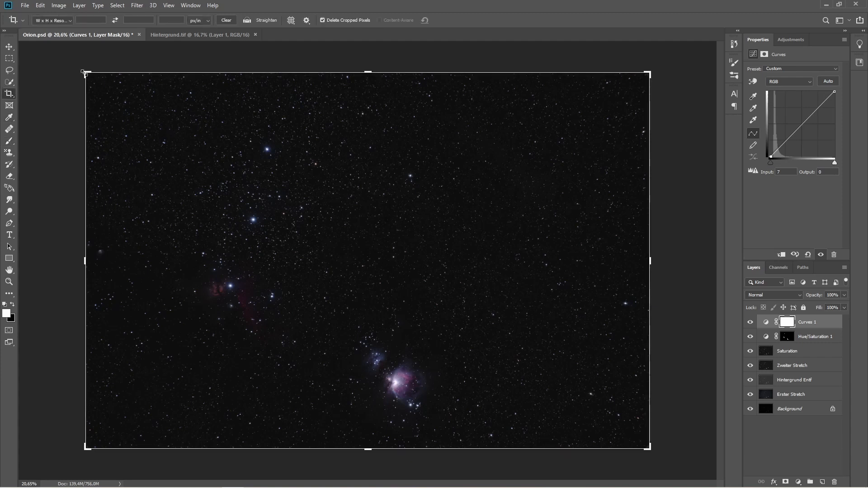
left_click_drag(86, 73, 110, 86)
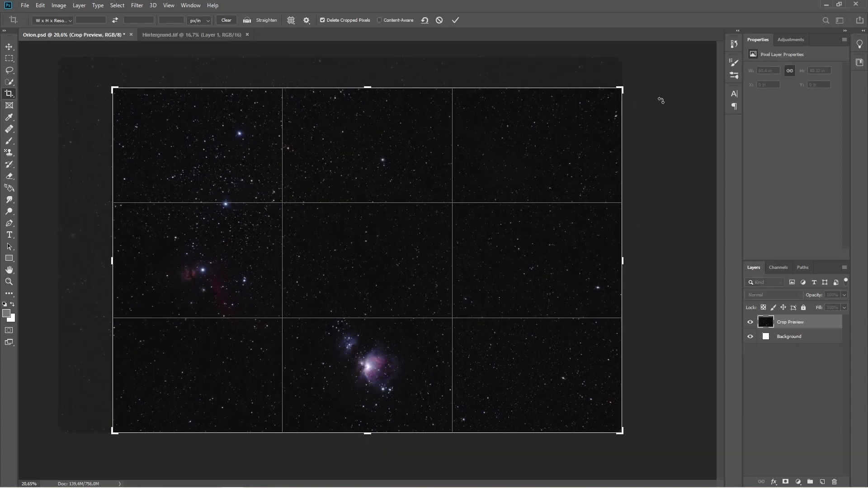
left_click_drag(624, 87, 598, 92)
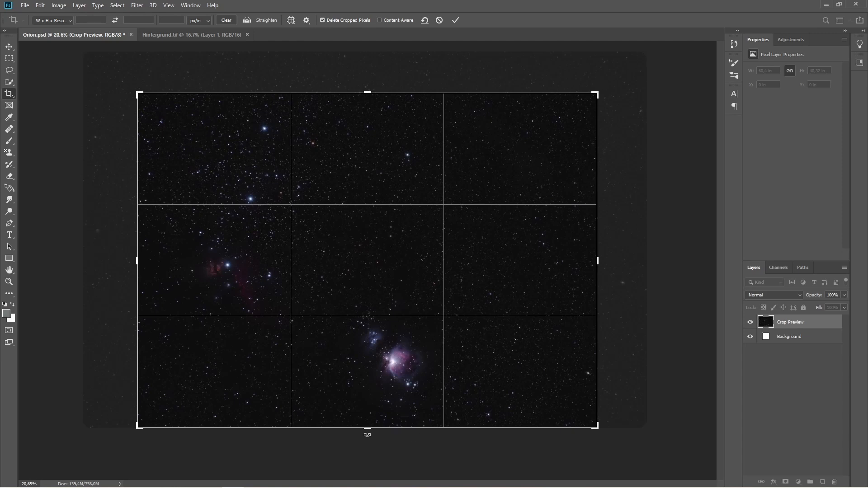
left_click_drag(367, 428, 368, 423)
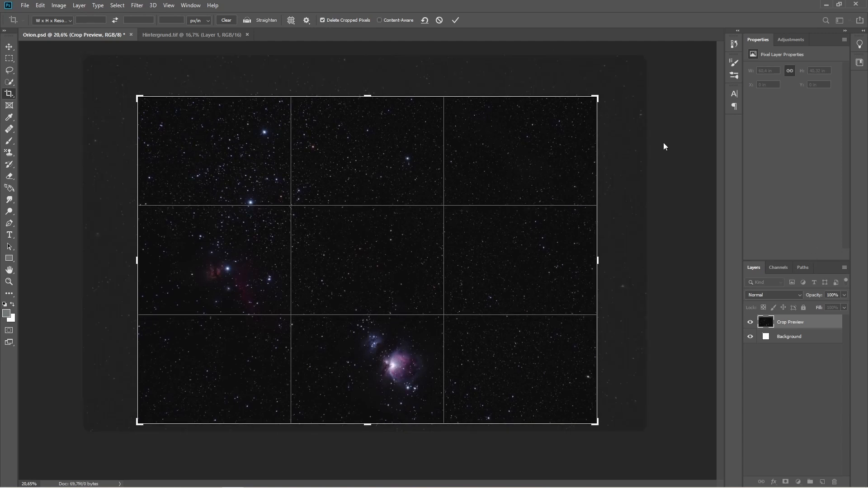
left_click(456, 20)
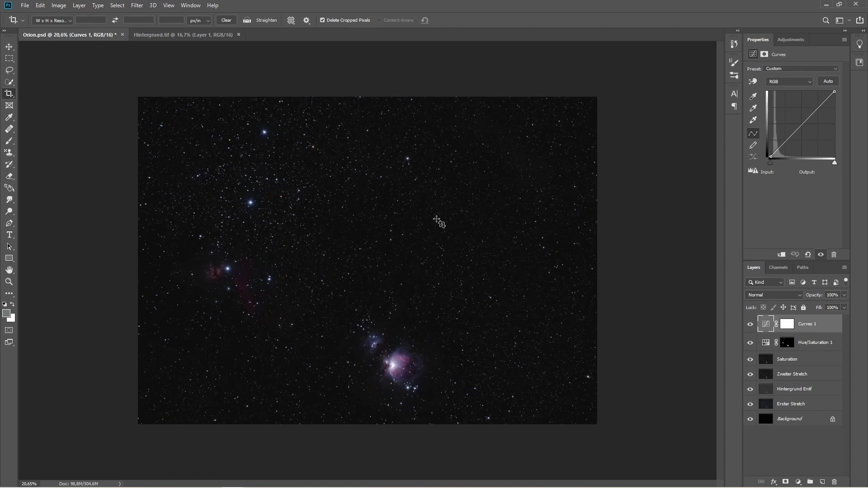
- Examine the cropped image up close and in full view, checking the framing, the star field and the nebulae
scroll(404, 371, "up", 3)
scroll(404, 369, "down", 3)
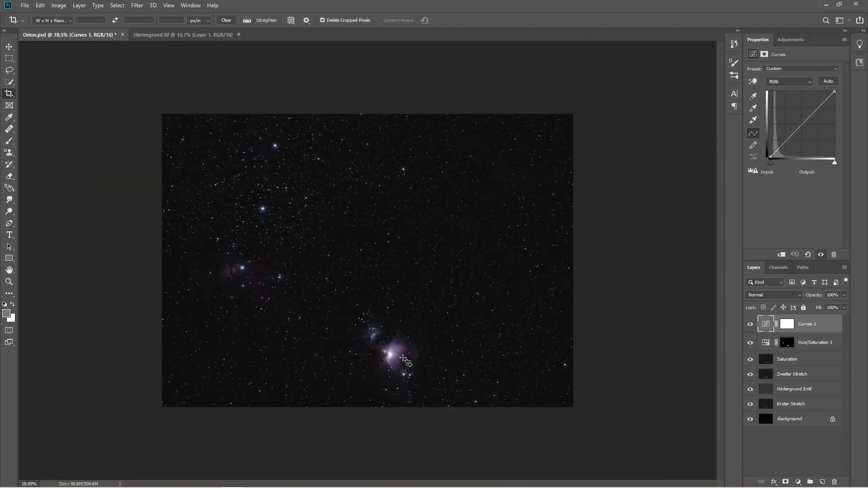
scroll(413, 303, "up", 2)
scroll(413, 303, "down", 1)
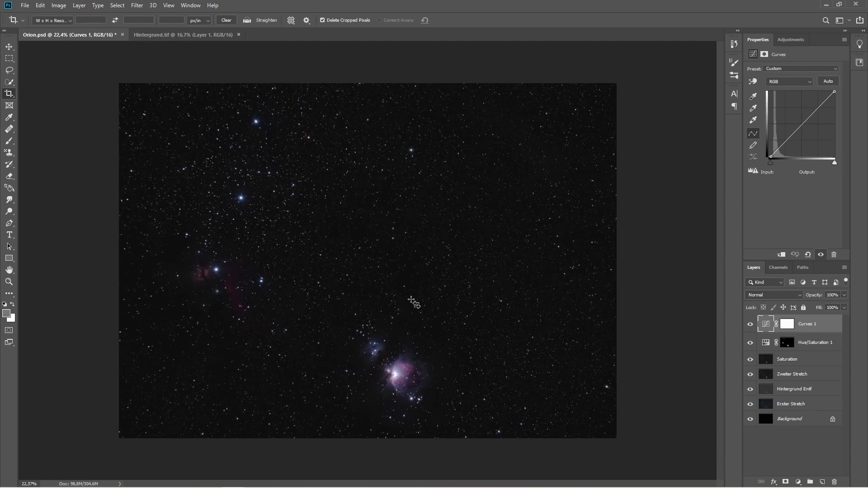
left_click(9, 47)
scroll(129, 99, "up", 5)
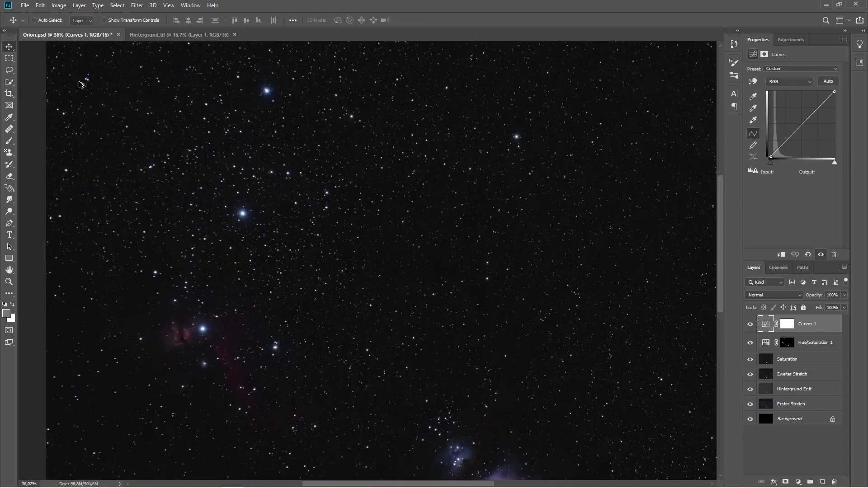
scroll(114, 130, "down", 5)
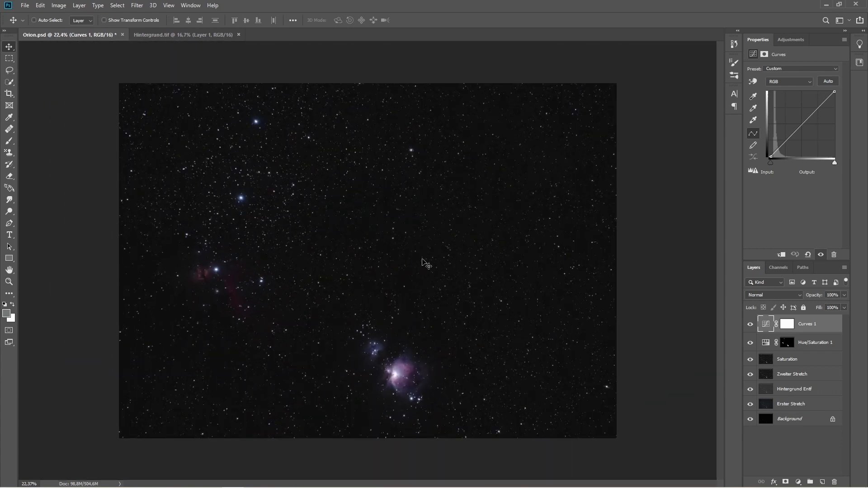
left_click_drag(423, 260, 406, 266)
- Save the image to the Desktop as the TIFF file Orion.tif, keeping the layers and using no image compression
left_click(24, 5)
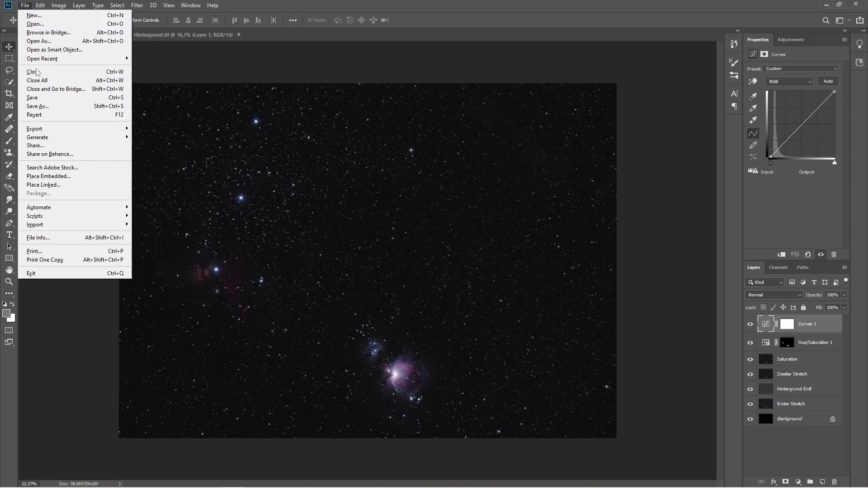
left_click(41, 109)
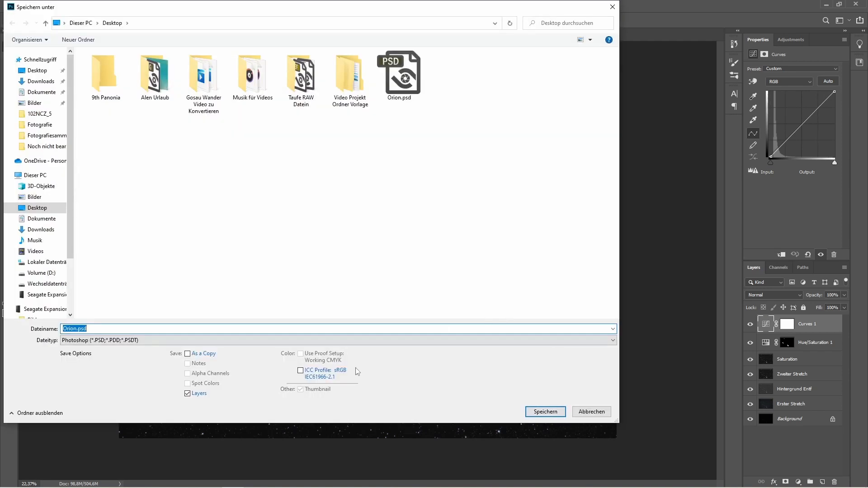
left_click(362, 344)
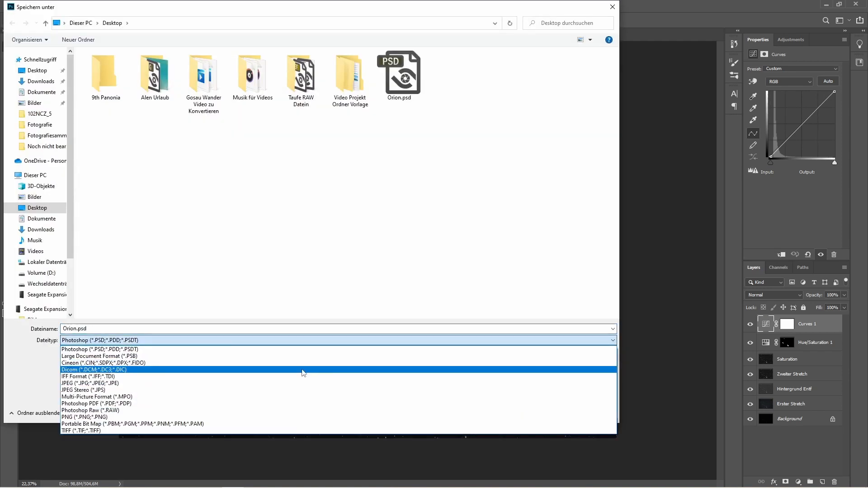
left_click(261, 432)
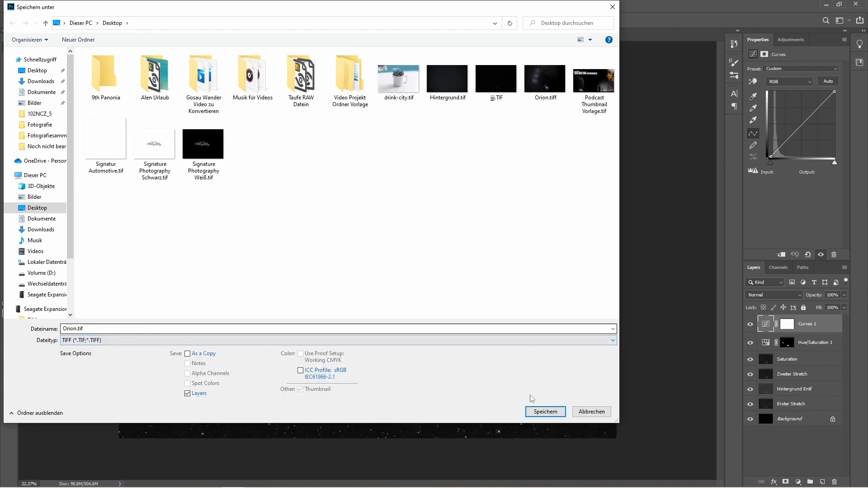
left_click(545, 412)
left_click(545, 127)
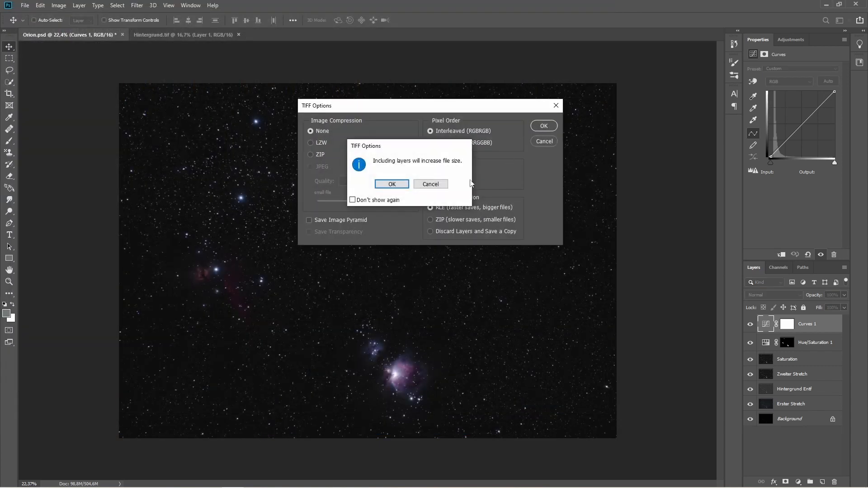
left_click(393, 184)
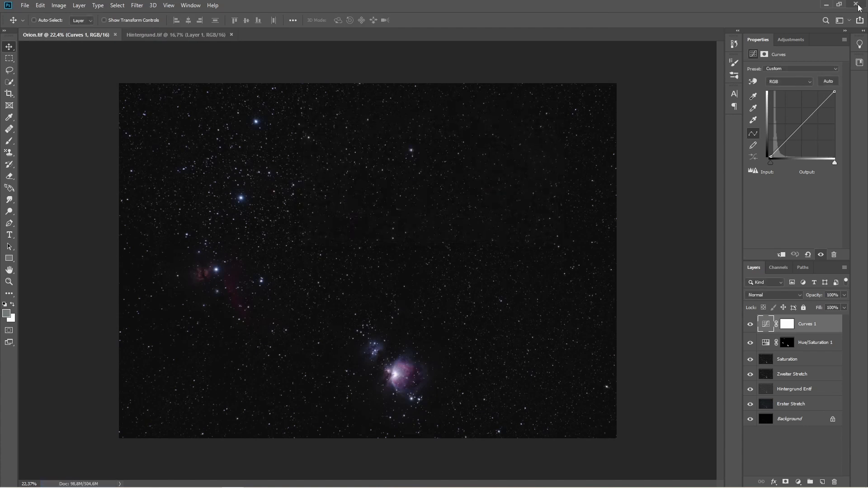